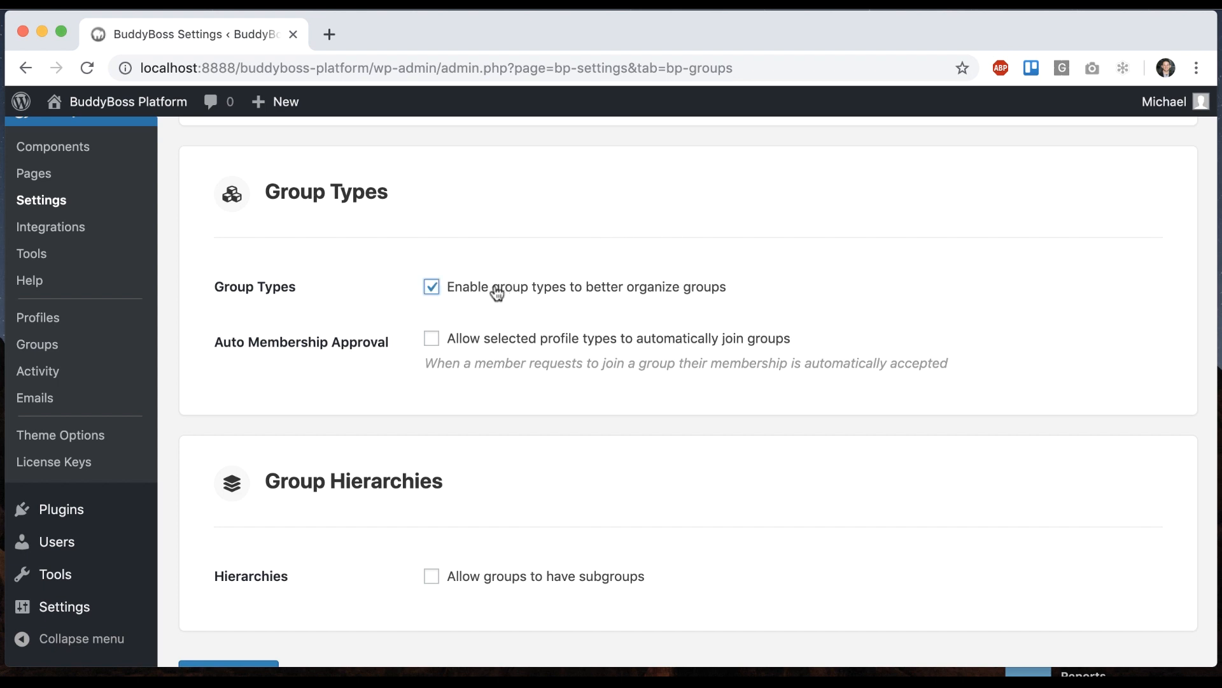
# Save the group settings with group types enabled, then go to the Groups admin list
pyautogui.scroll(-3, 621, 299)
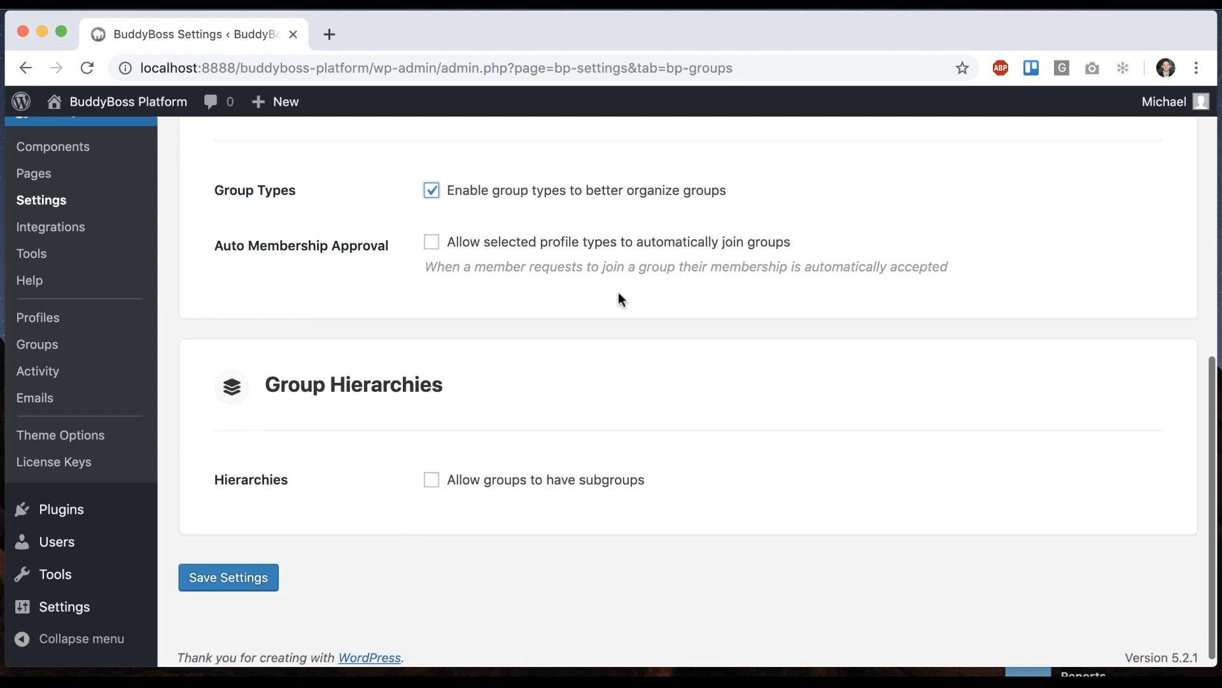
pyautogui.click(258, 572)
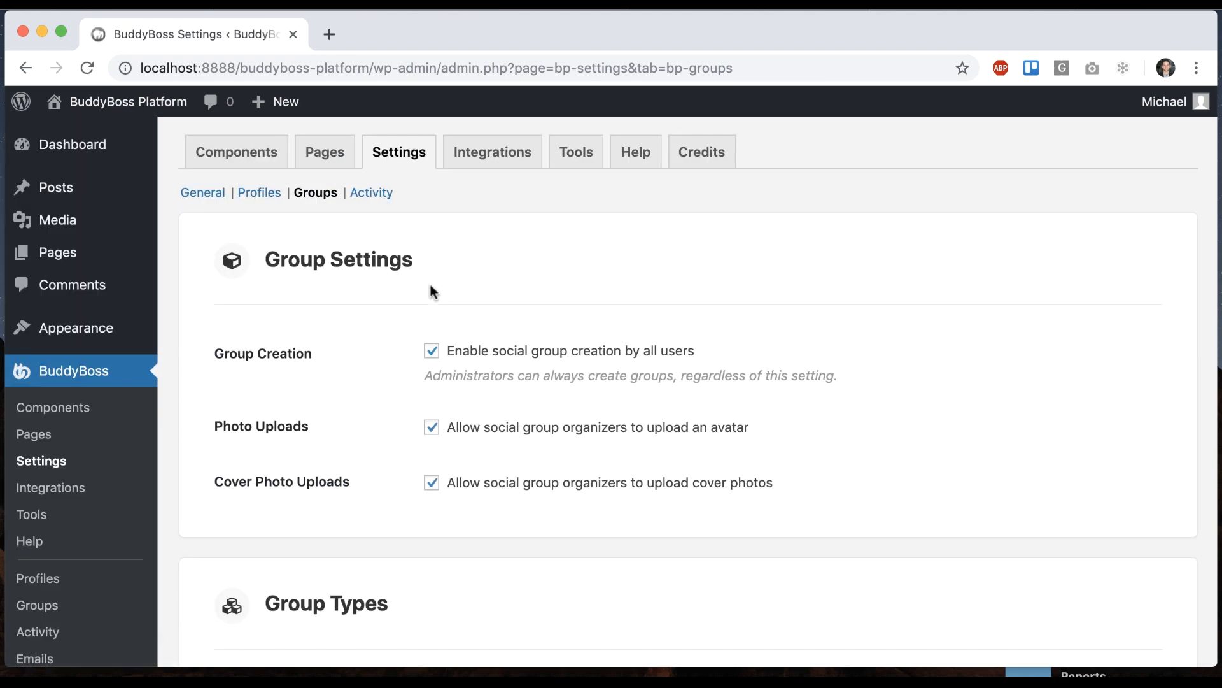
pyautogui.scroll(-2, 429, 284)
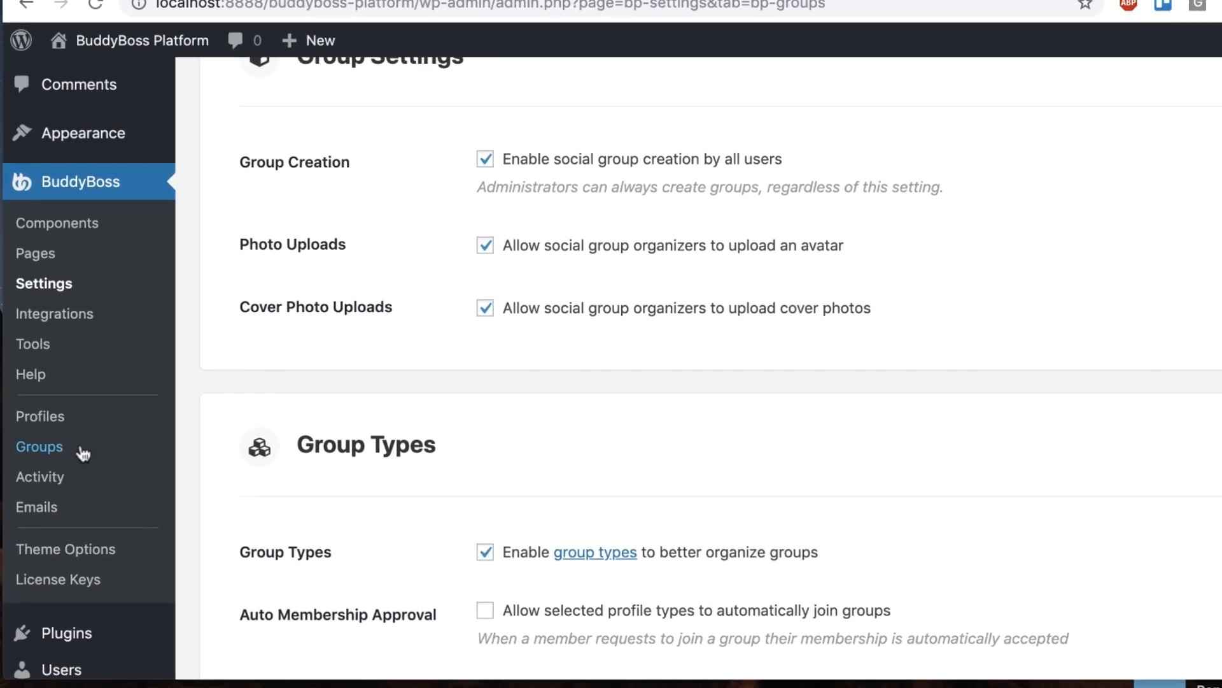
pyautogui.click(64, 533)
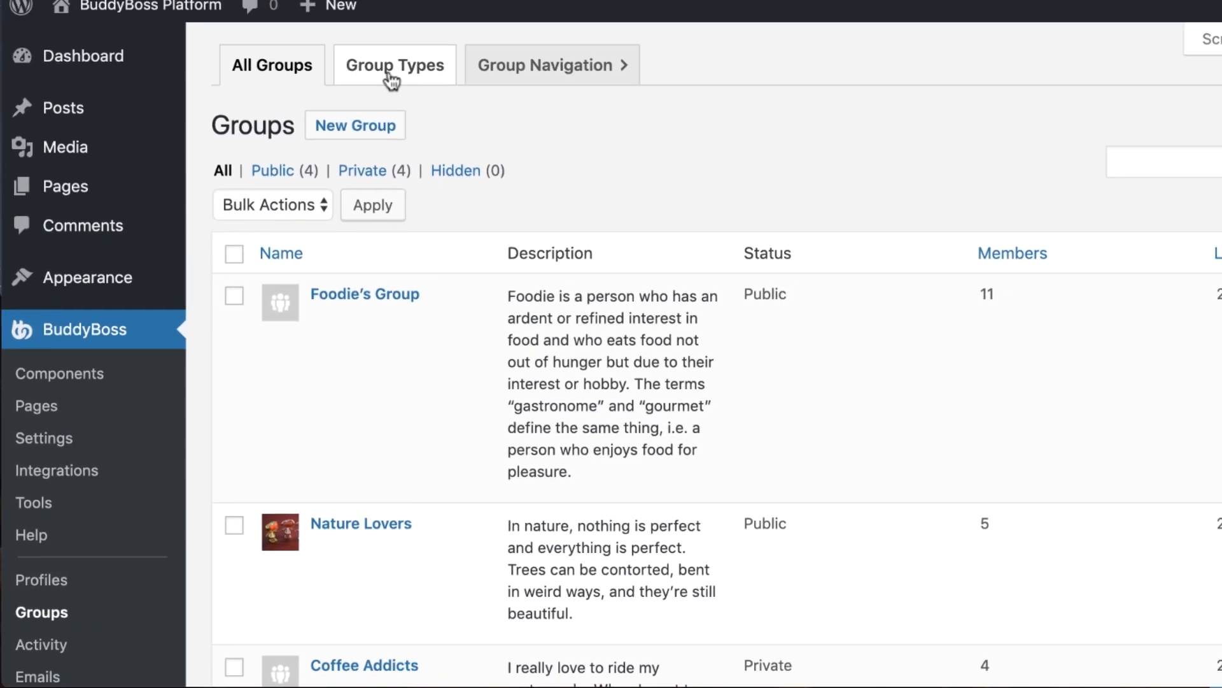
# Start a new group type titled School with plural label Schools and singular label School
pyautogui.click(390, 79)
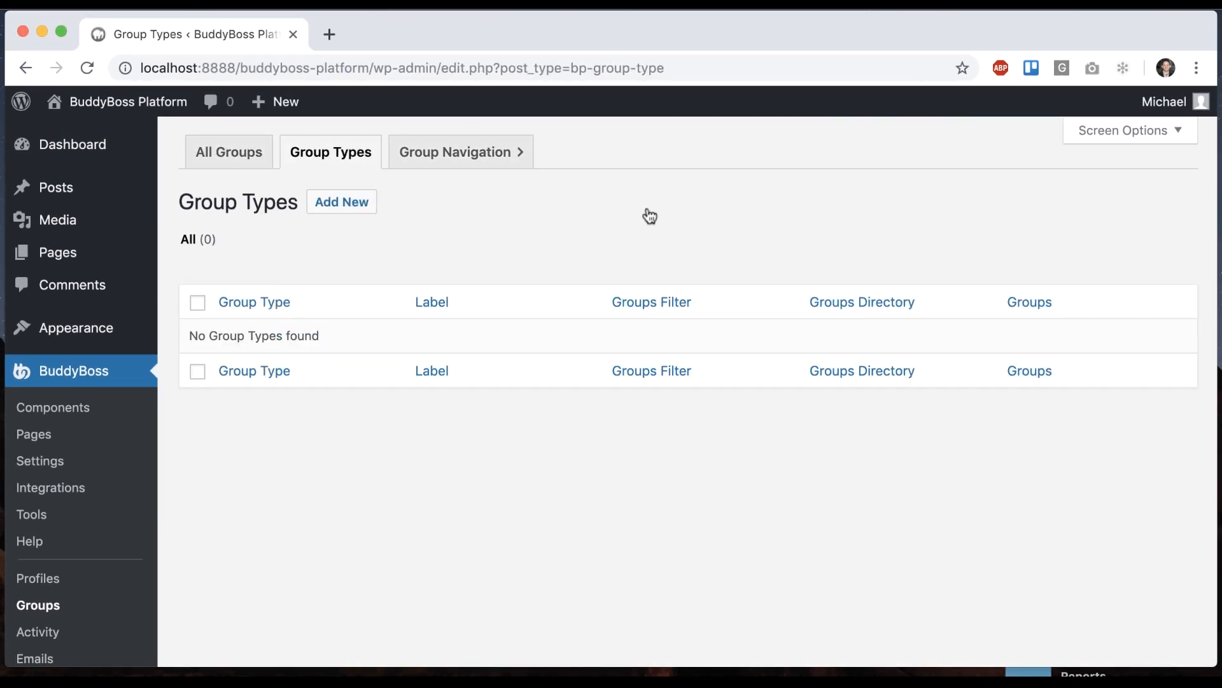
pyautogui.click(377, 202)
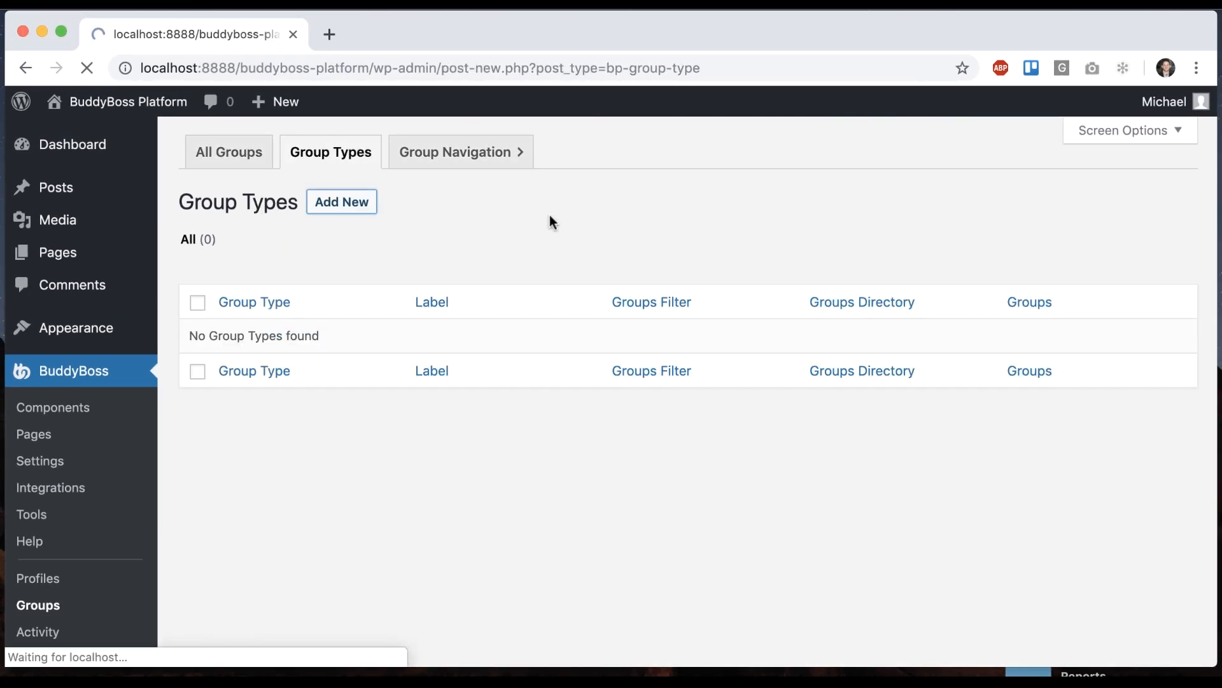
pyautogui.write('S')
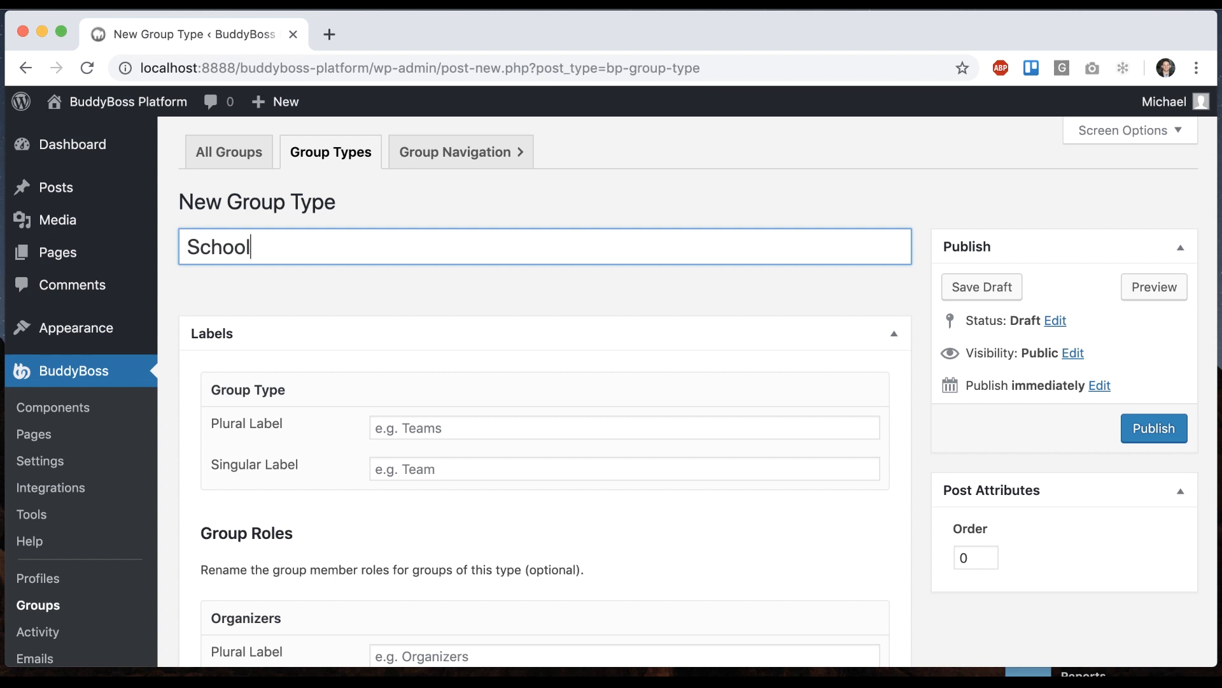
pyautogui.write('chool')
pyautogui.click(501, 428)
pyautogui.write('Schoo')
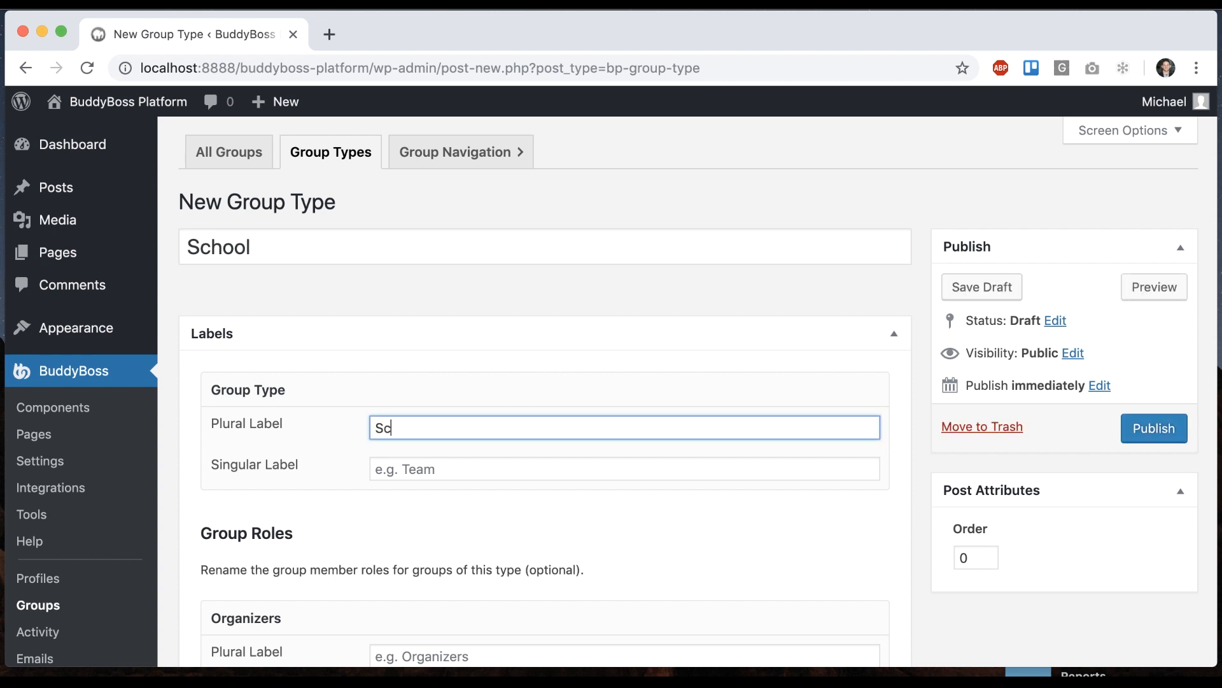
pyautogui.click(463, 476)
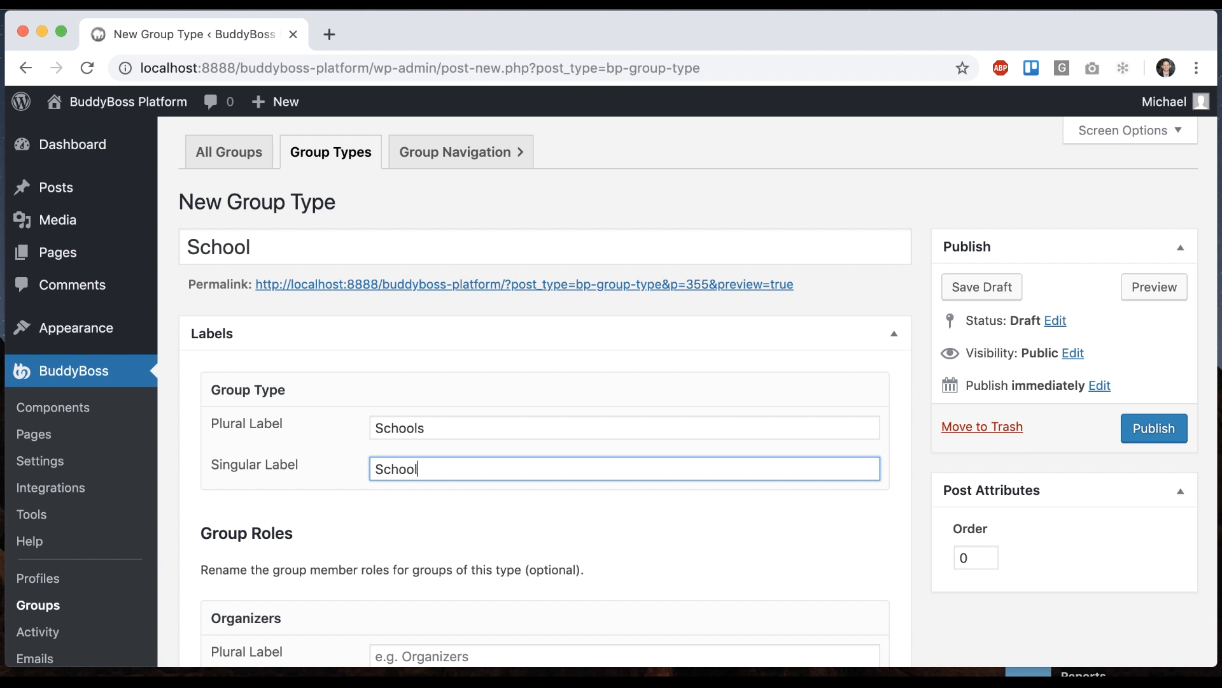
# Publish the School group type and open the Groups list in a new tab
pyautogui.scroll(-2, 678, 529)
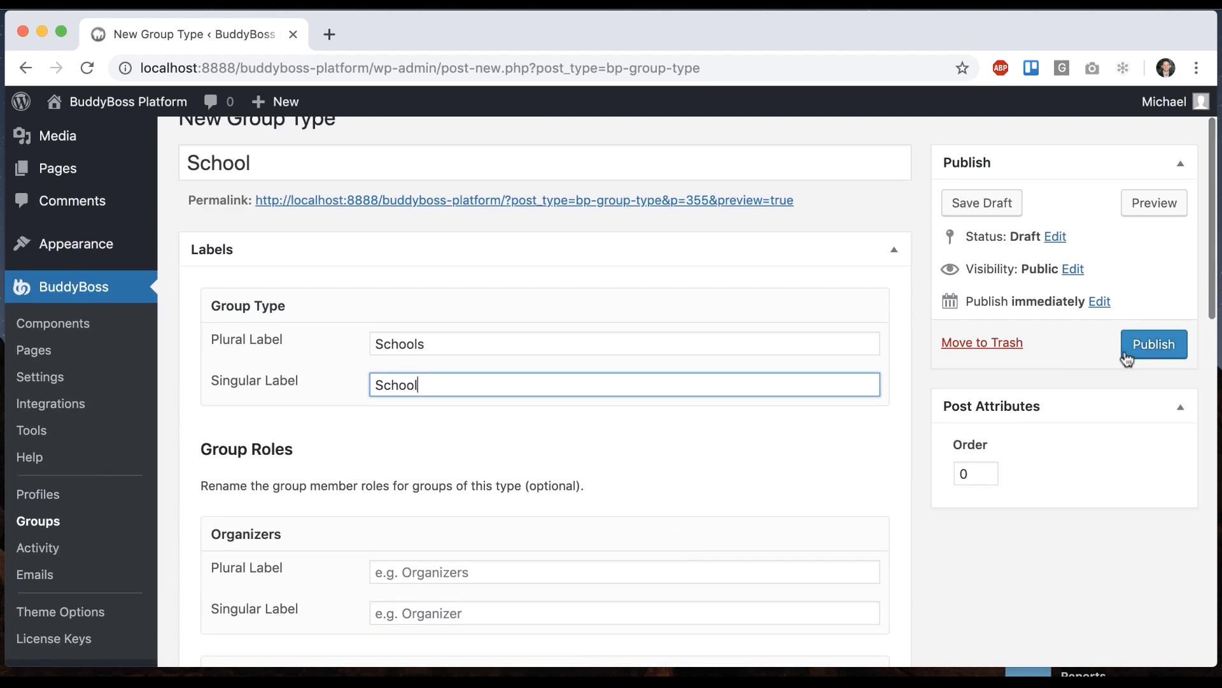
pyautogui.click(1122, 354)
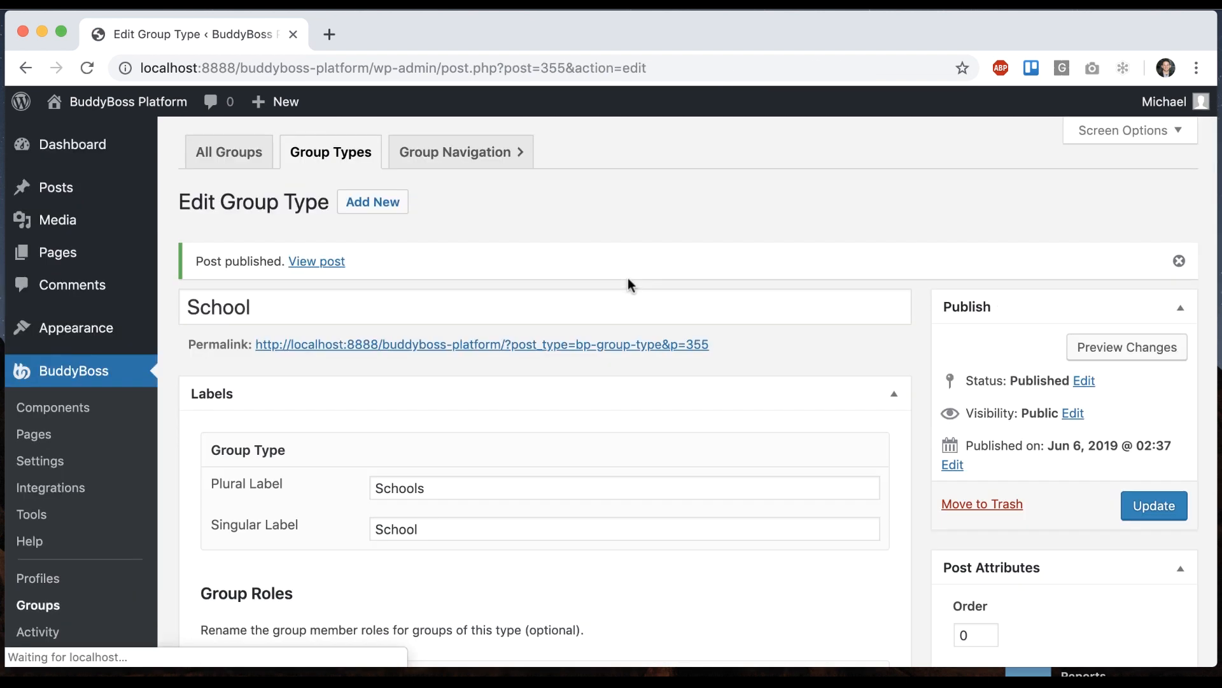
pyautogui.scroll(-3, 356, 395)
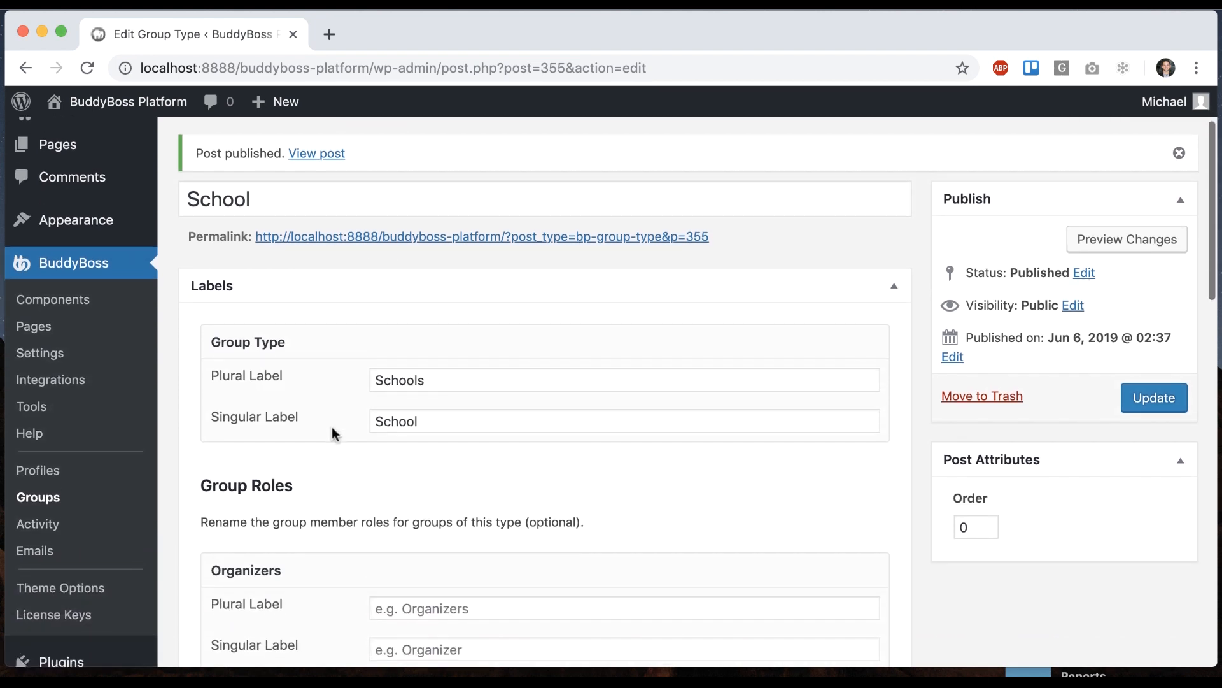
pyautogui.keyDown('super'); pyautogui.click(80, 479); pyautogui.keyUp('super')
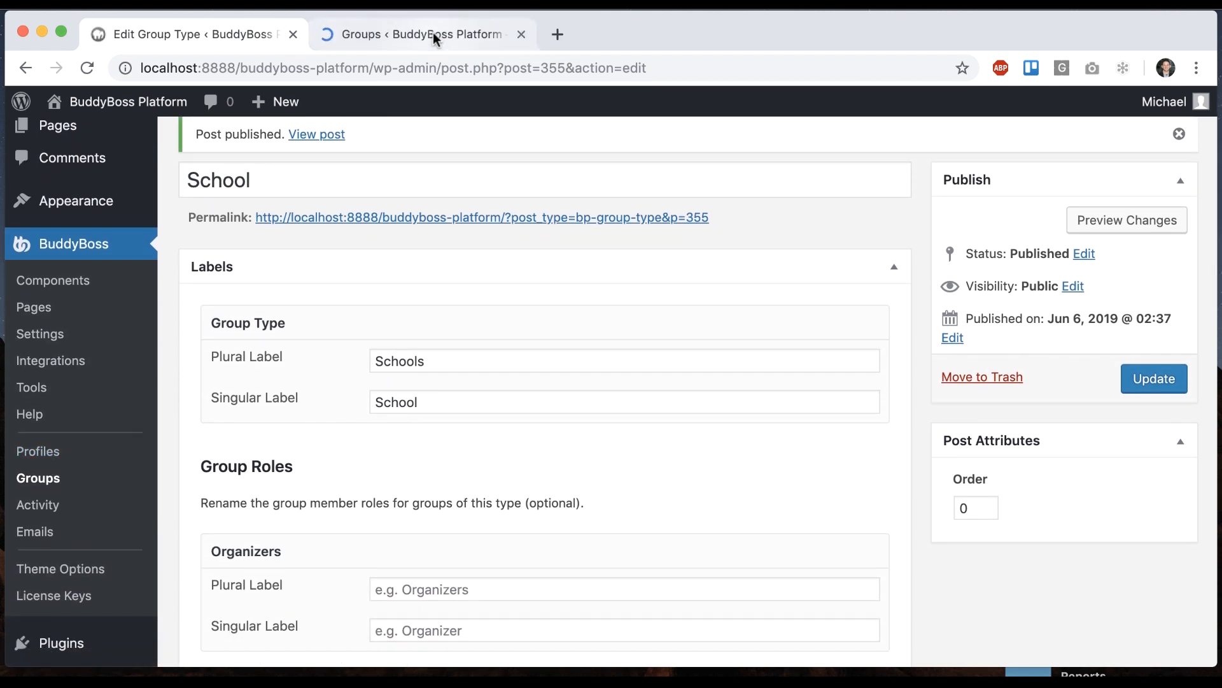
# Set the Graphic Design group's type to School and save the changes
pyautogui.click(433, 33)
pyautogui.scroll(-8, 423, 387)
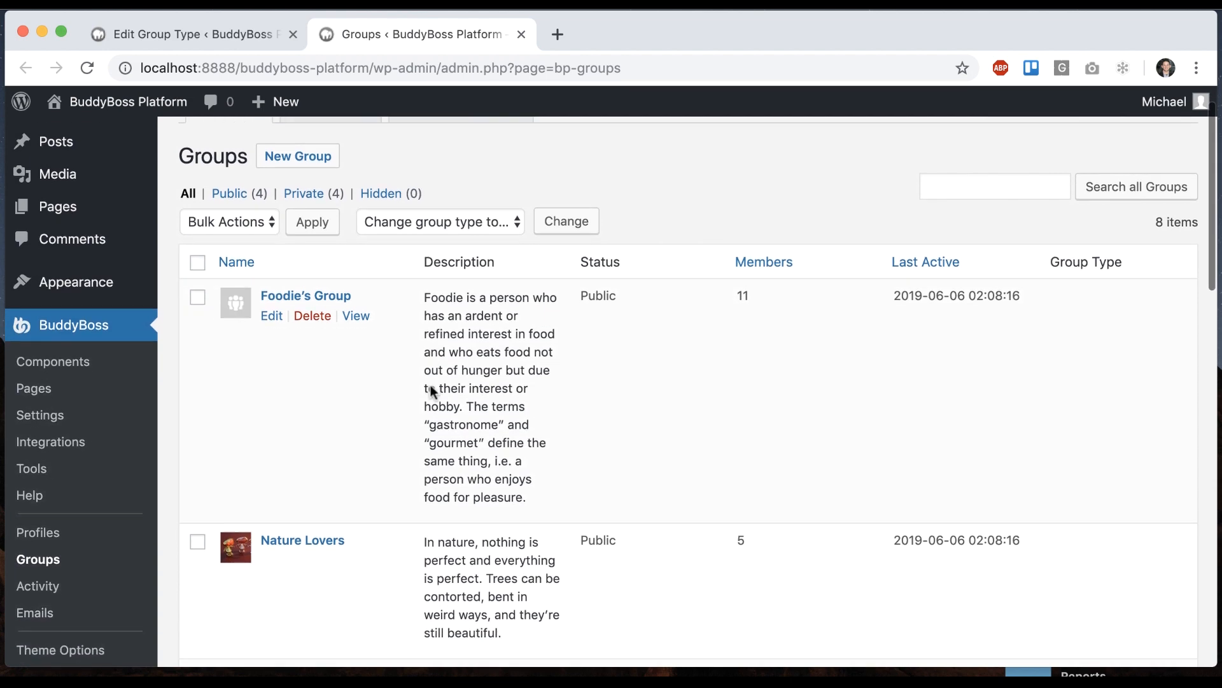
pyautogui.click(271, 403)
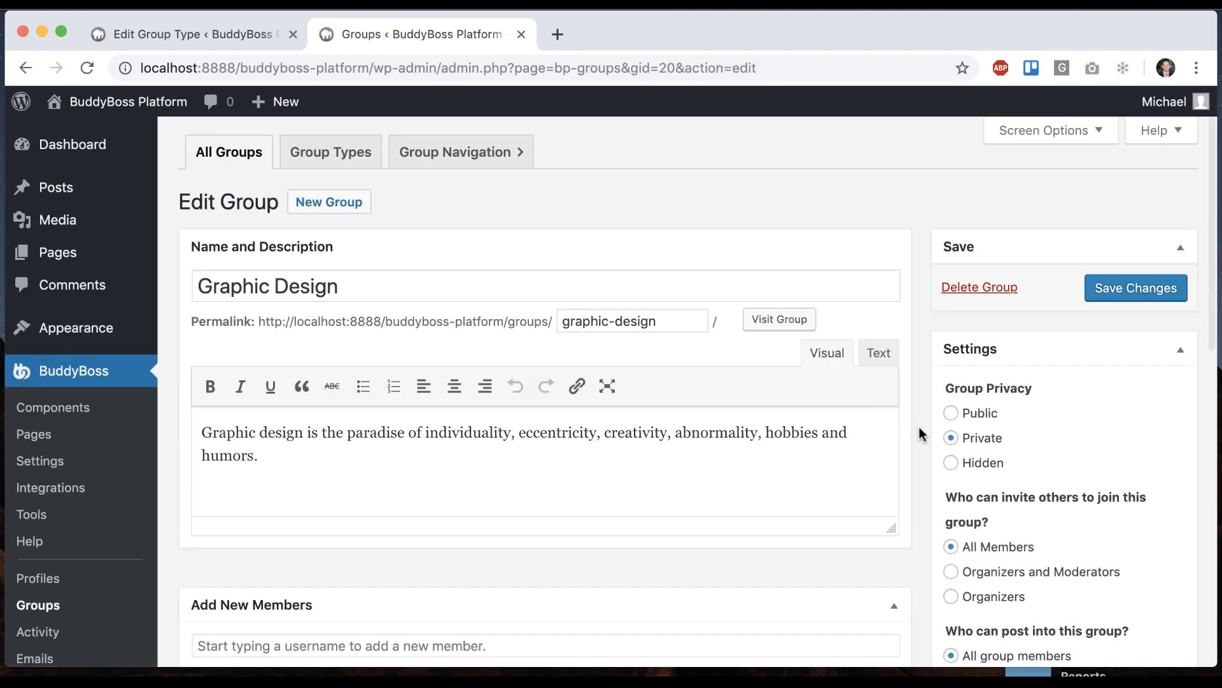
pyautogui.scroll(-5, 920, 428)
pyautogui.click(992, 537)
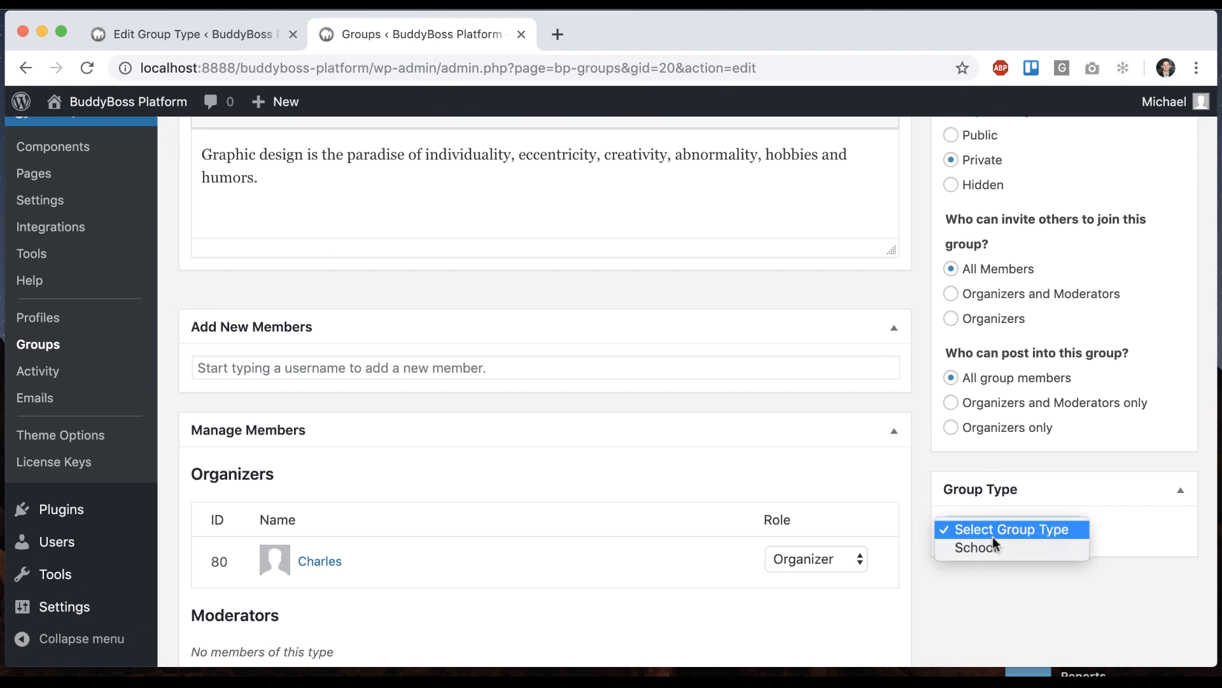
pyautogui.click(992, 555)
pyautogui.scroll(3, 1080, 446)
pyautogui.scroll(3, 1082, 453)
pyautogui.click(1111, 290)
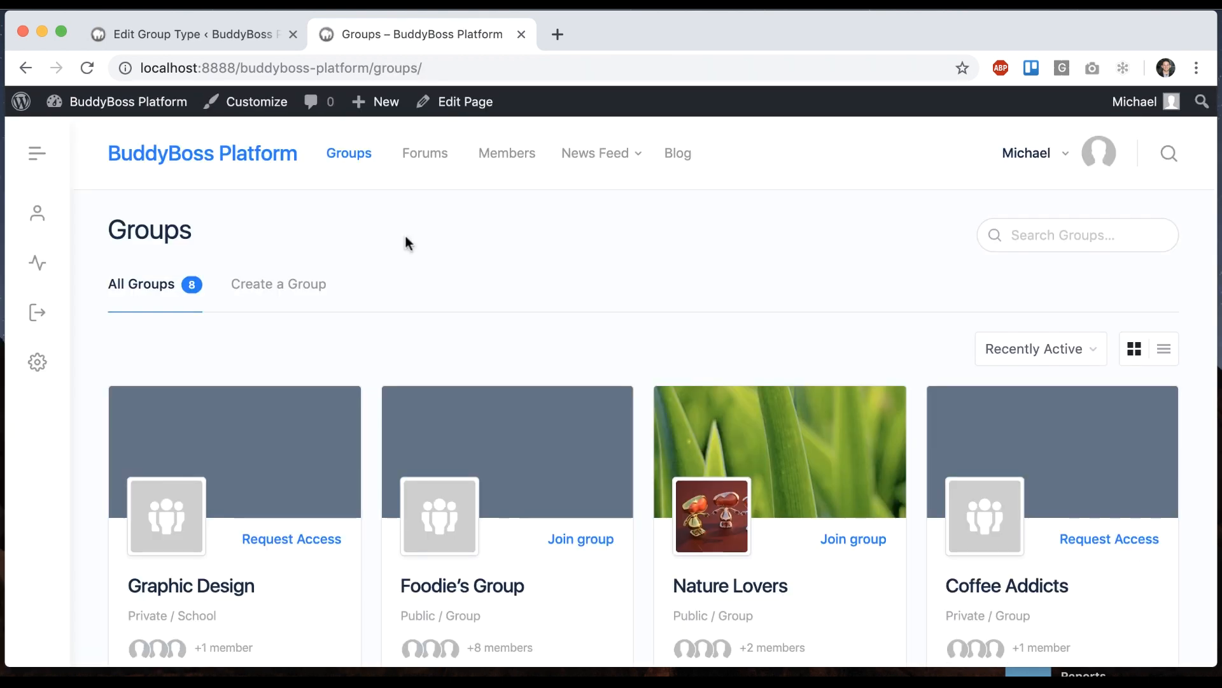
# Open Graphic Design's Manage settings and confirm its Group Type is School
pyautogui.scroll(-2, 406, 243)
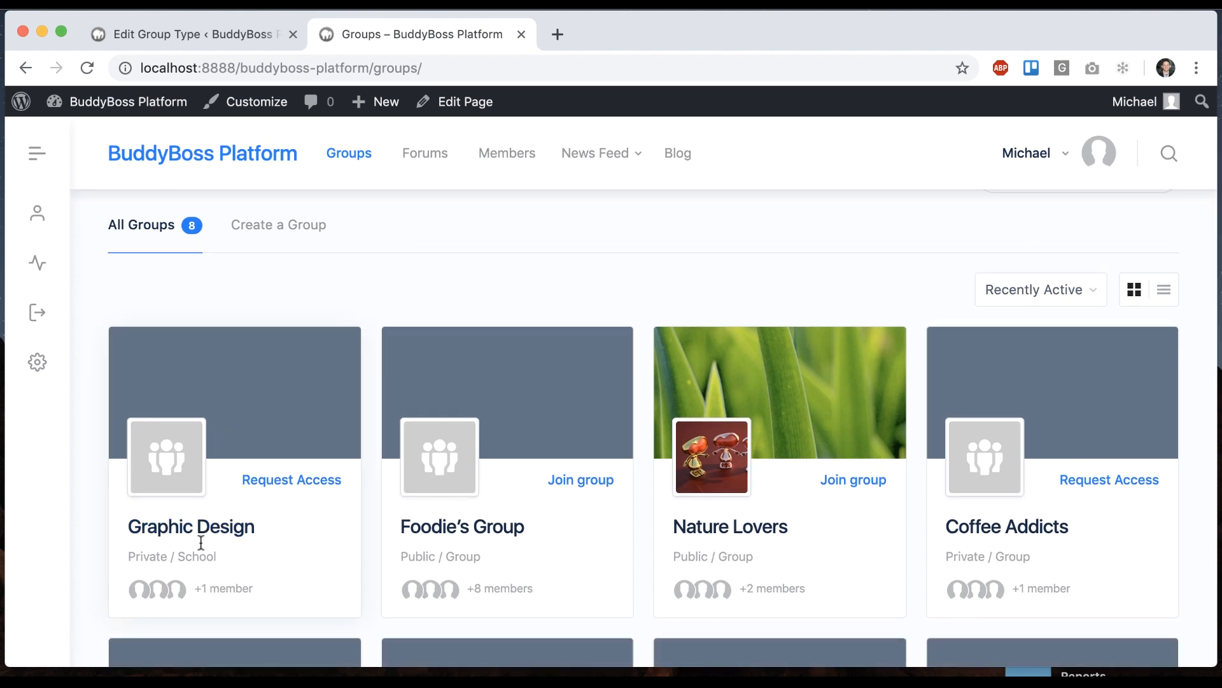
pyautogui.click(281, 426)
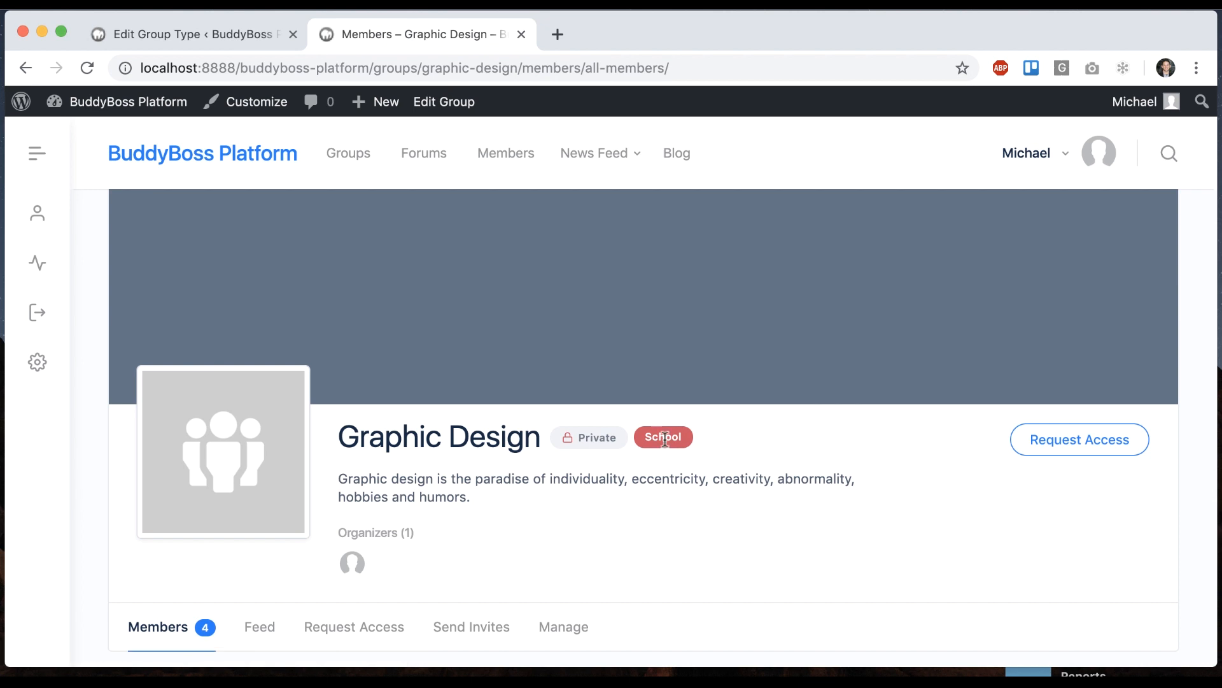
pyautogui.scroll(-5, 816, 299)
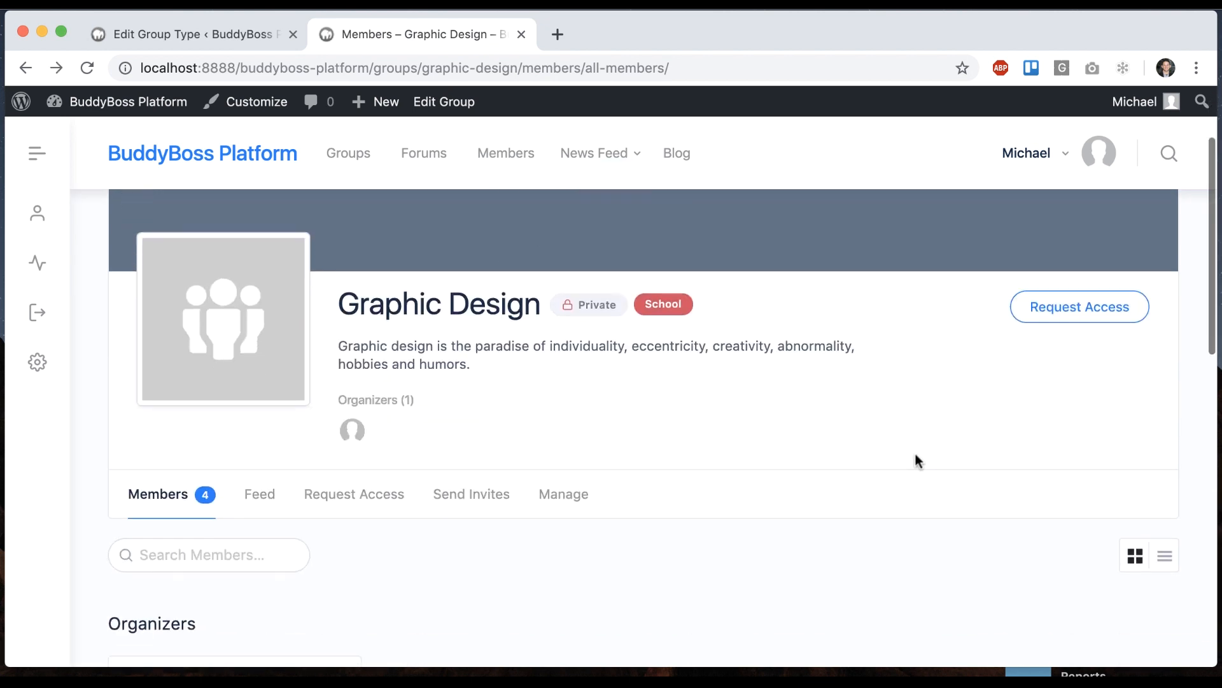
pyautogui.click(559, 467)
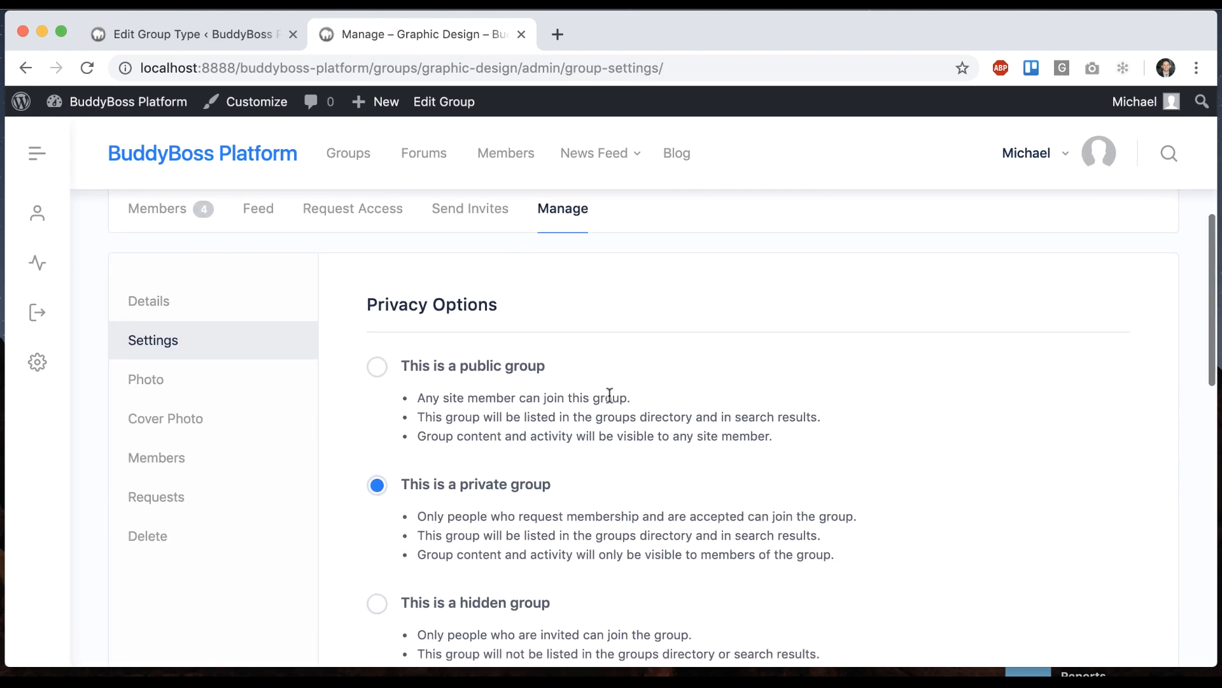
pyautogui.scroll(-10, 609, 395)
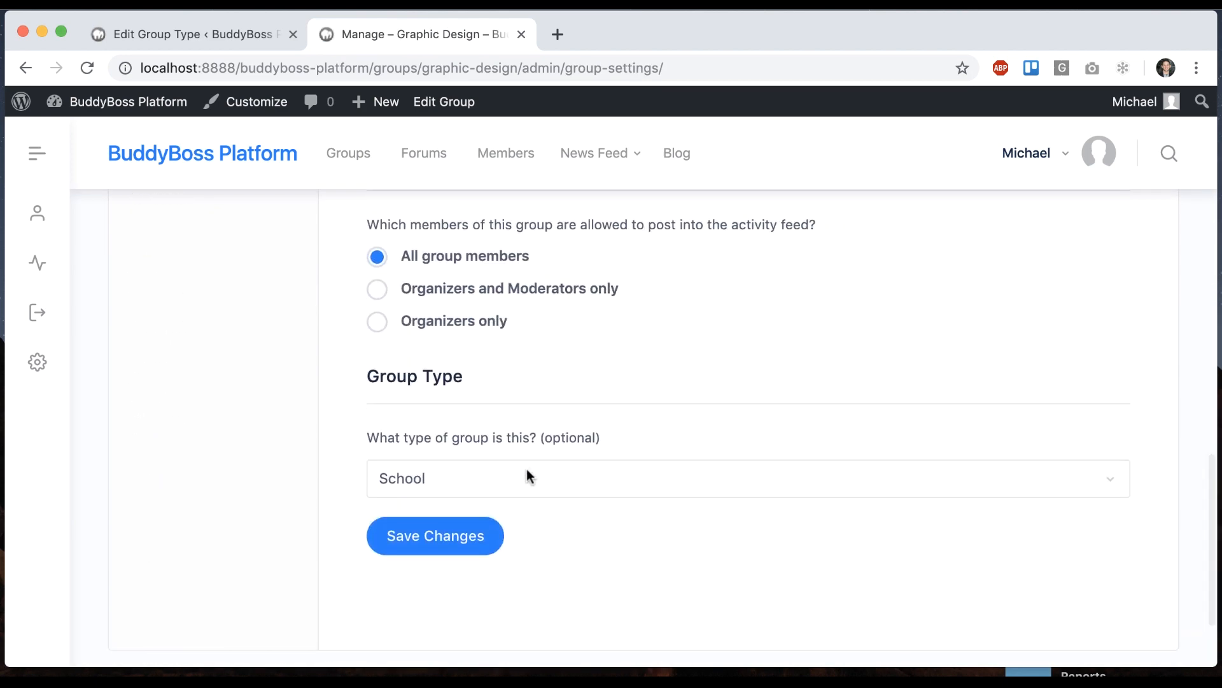
pyautogui.click(487, 476)
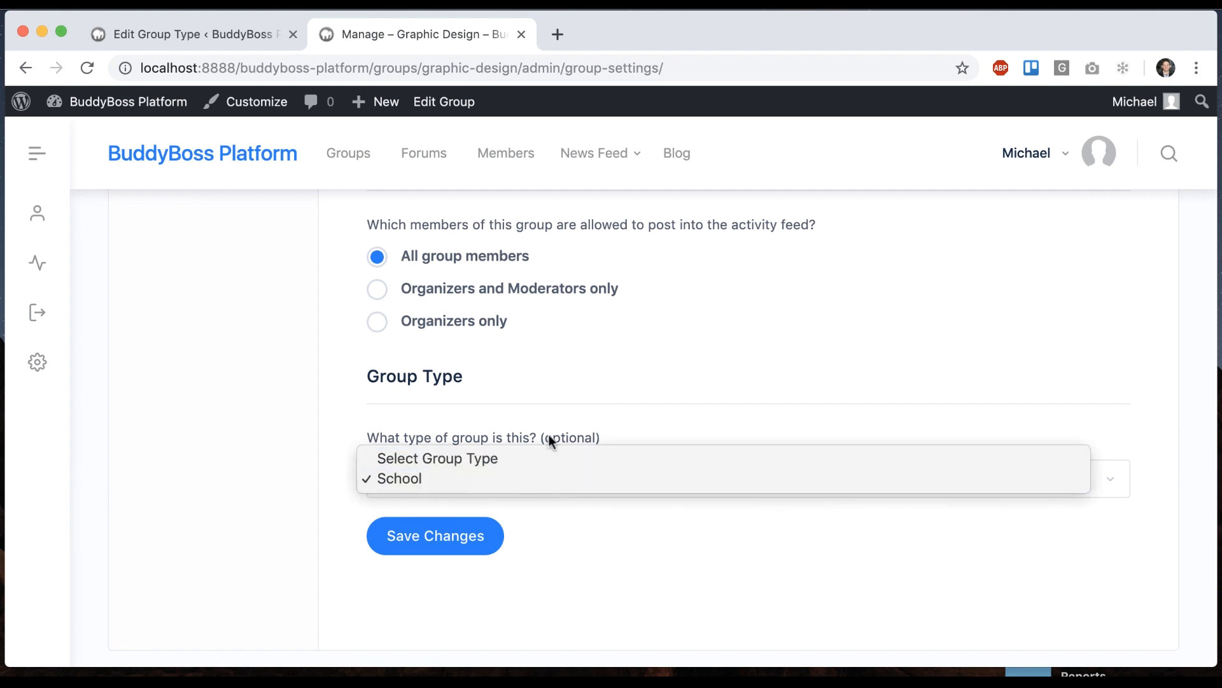
pyautogui.click(497, 476)
# Glance at the School group type editor, then return to Graphic Design's settings
pyautogui.click(239, 38)
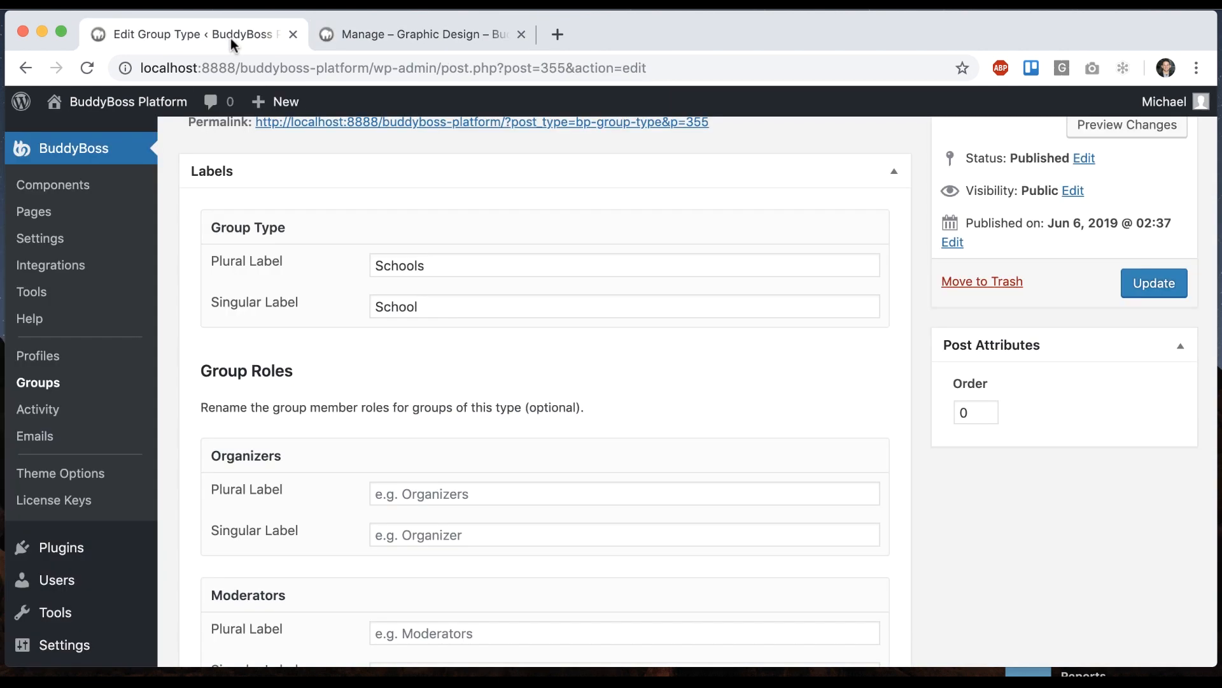
pyautogui.scroll(-3, 442, 380)
pyautogui.scroll(-3, 299, 292)
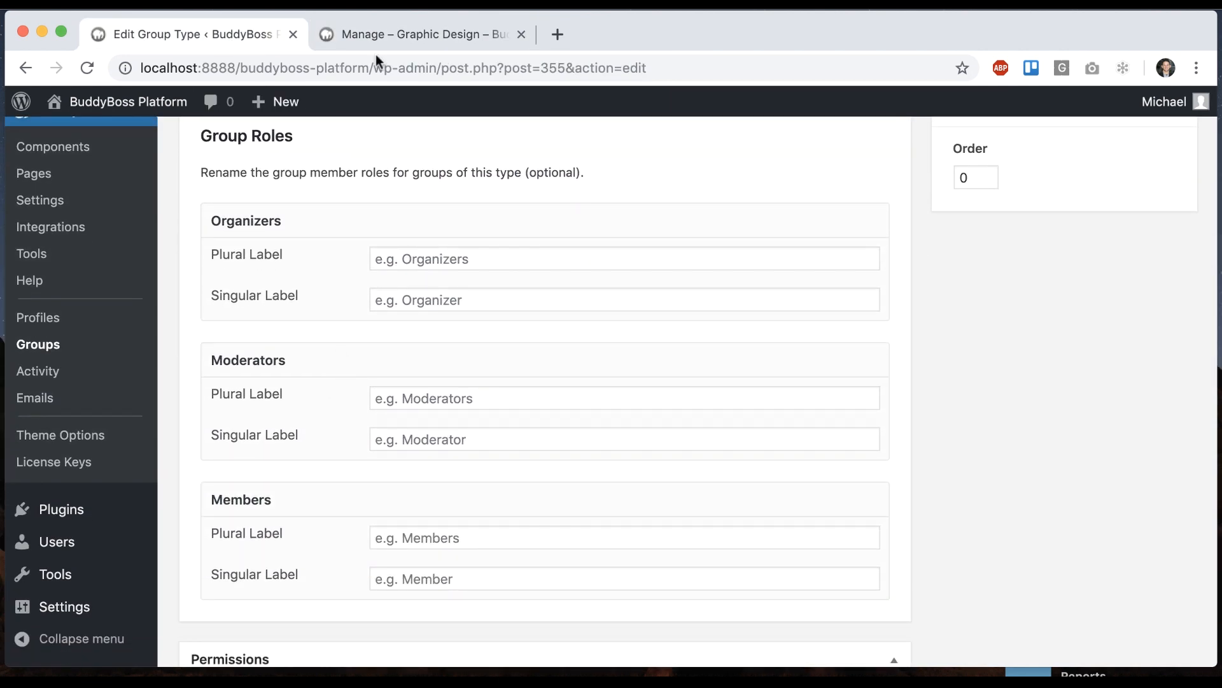
pyautogui.click(421, 34)
pyautogui.scroll(10, 411, 299)
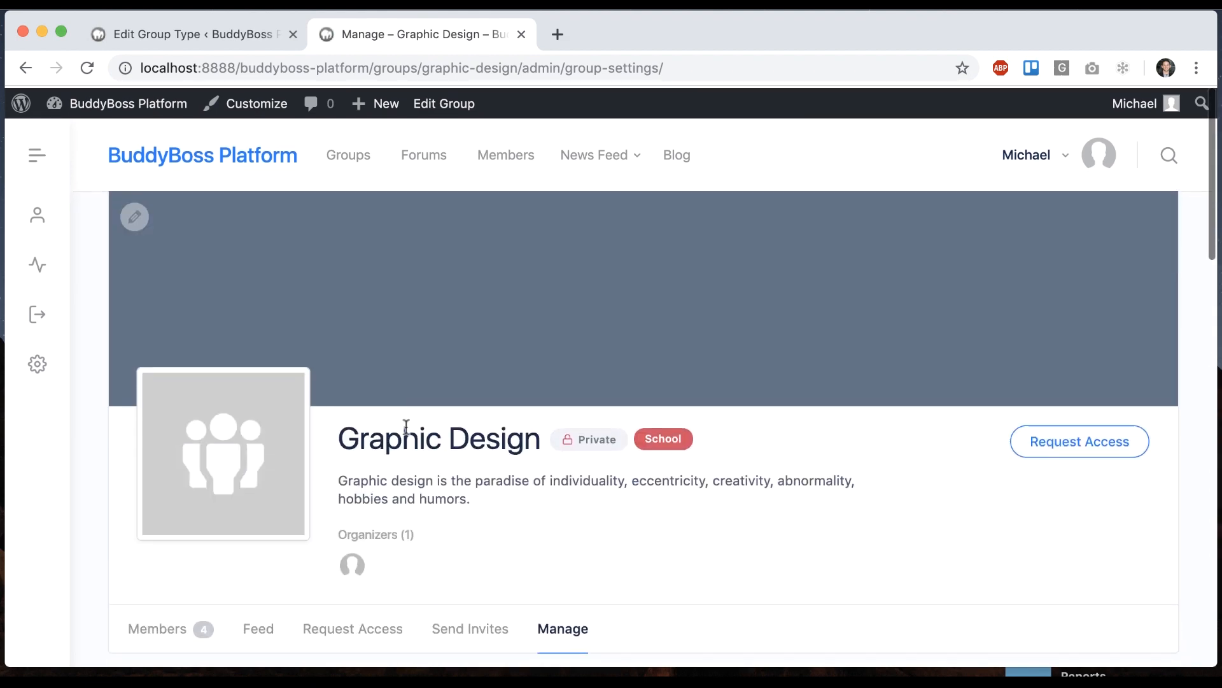
# Browse the Graphic Design group's member list
pyautogui.scroll(-2, 238, 499)
pyautogui.click(185, 529)
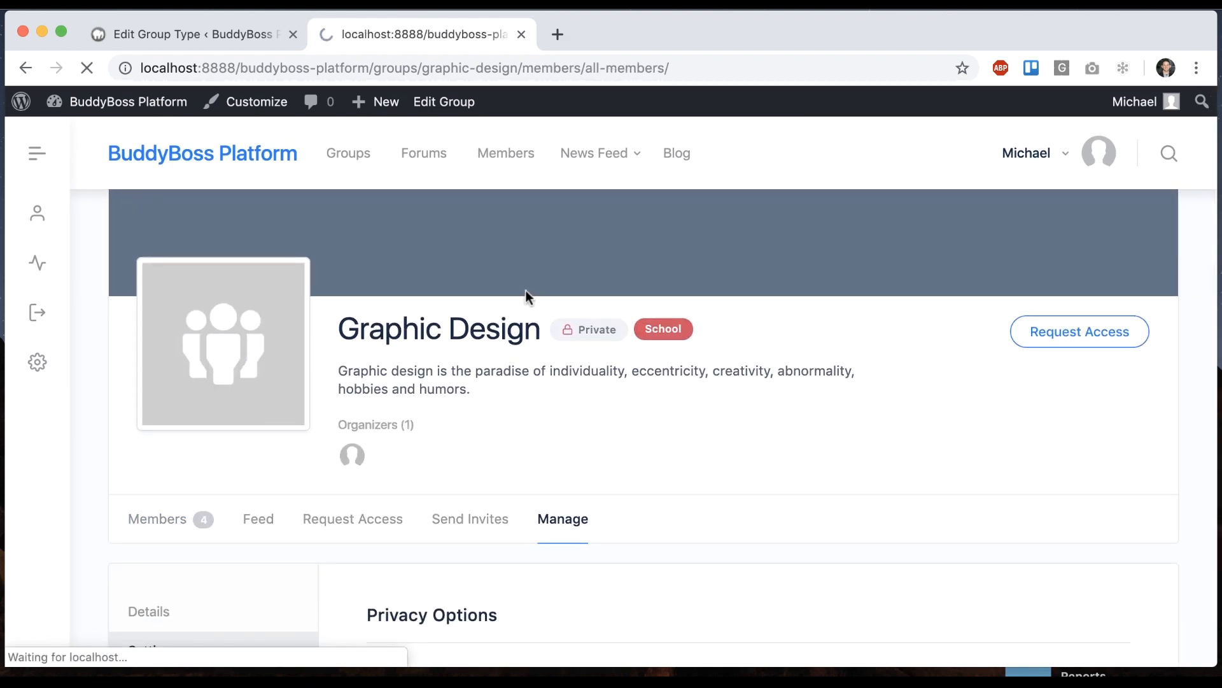
pyautogui.scroll(-5, 526, 290)
pyautogui.scroll(-8, 221, 374)
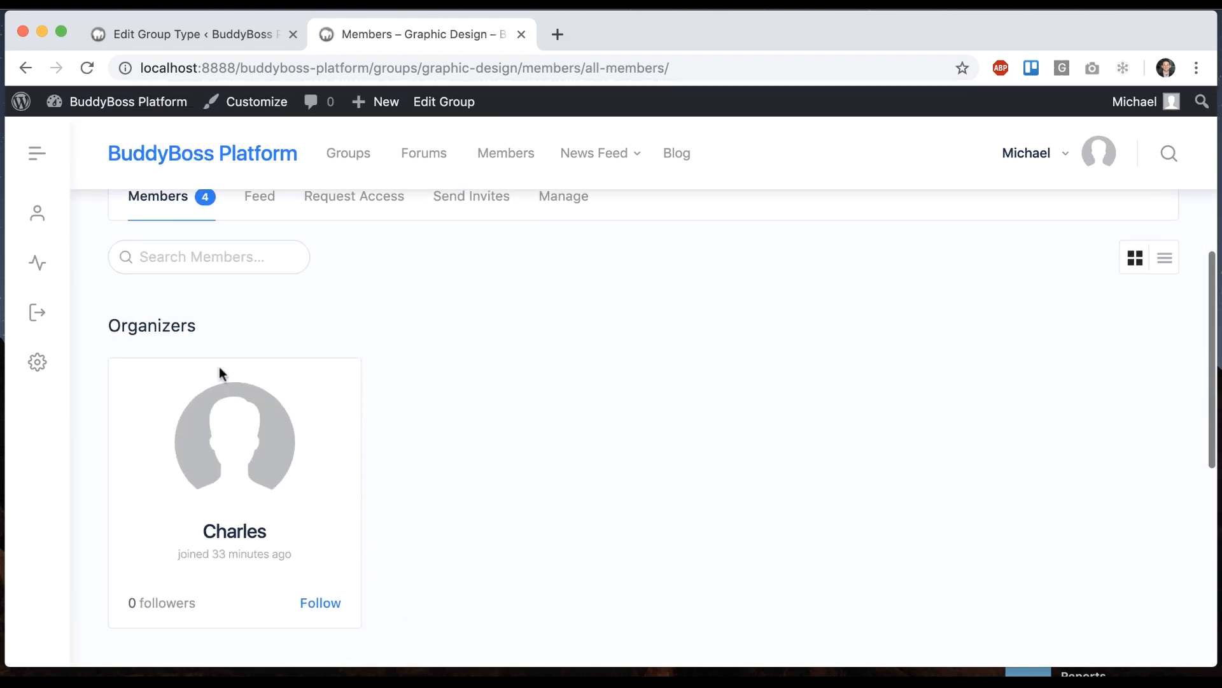
pyautogui.scroll(3, 482, 351)
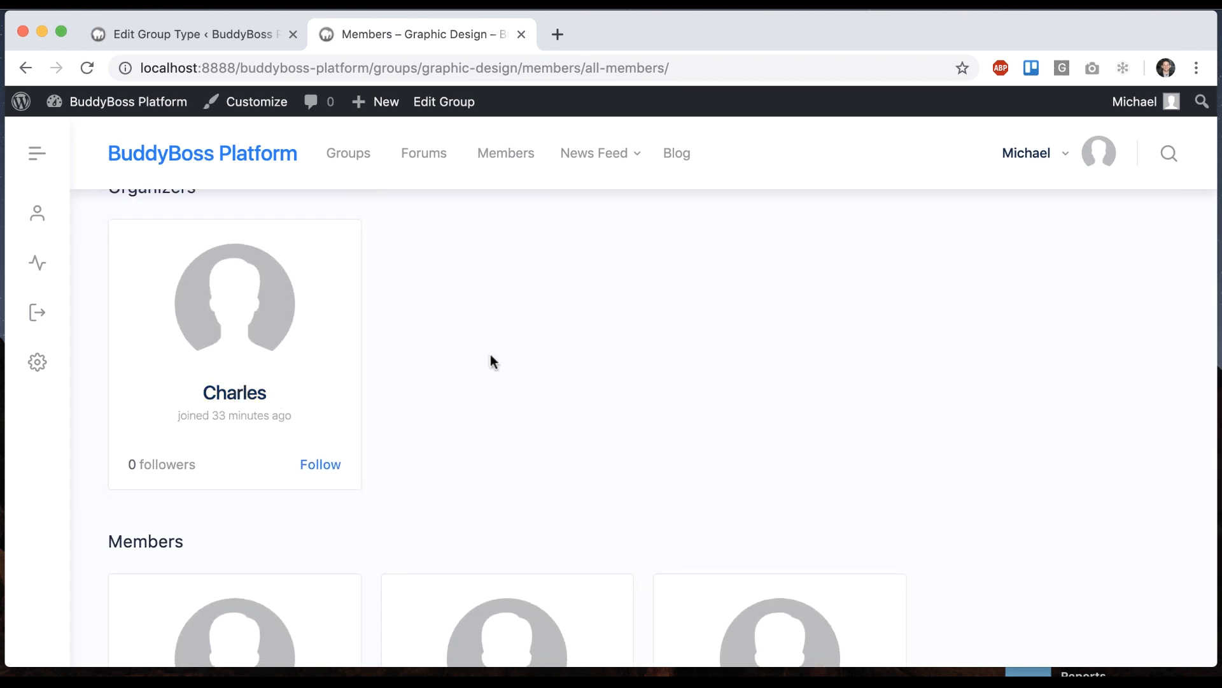
pyautogui.scroll(8, 491, 354)
pyautogui.scroll(-2, 603, 485)
# Promote the first listed member to moderator under Manage > Members
pyautogui.click(576, 477)
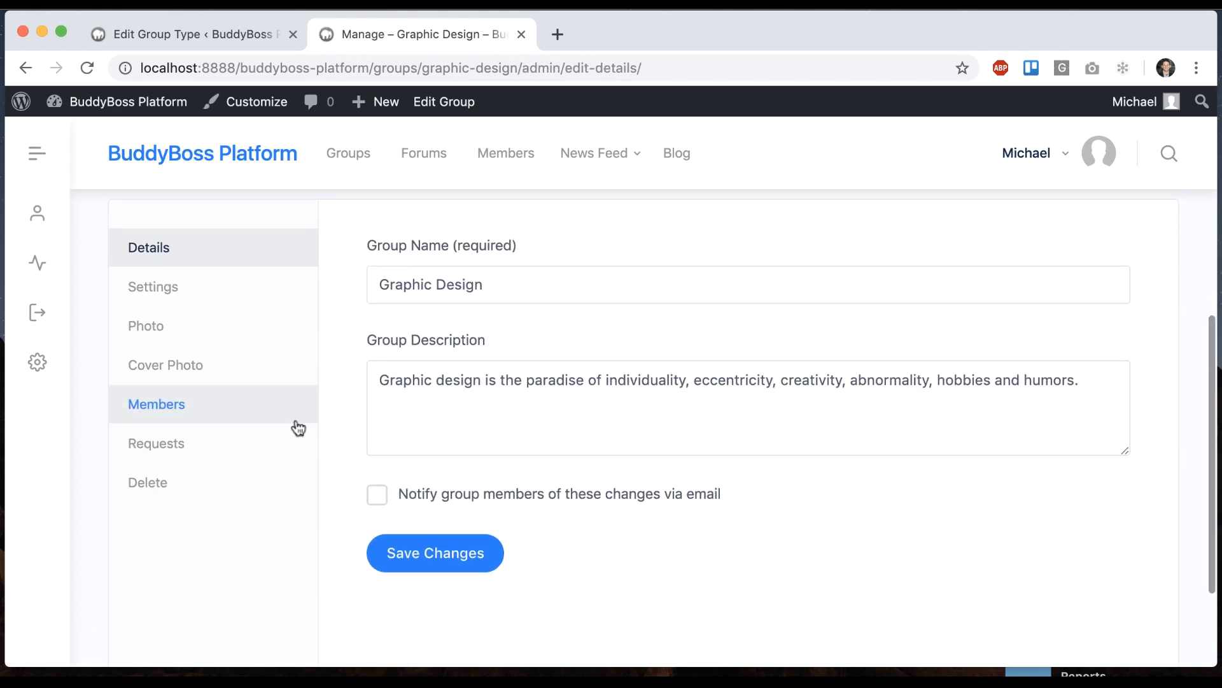
pyautogui.click(216, 428)
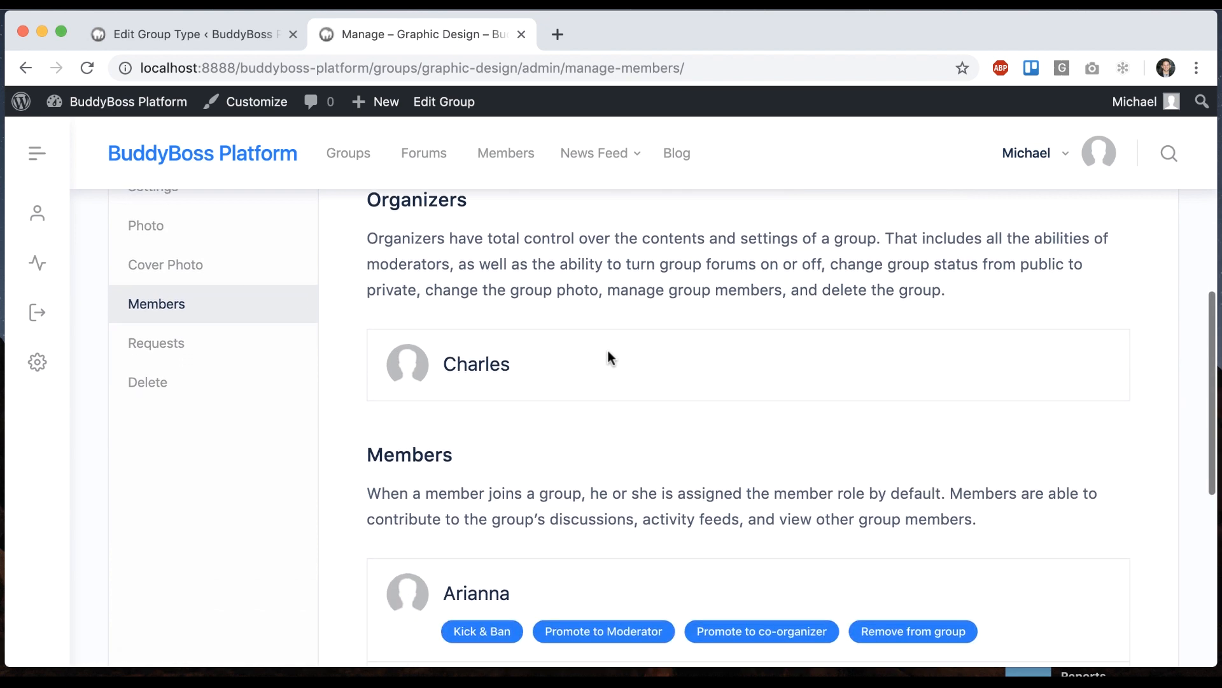
pyautogui.scroll(-3, 609, 352)
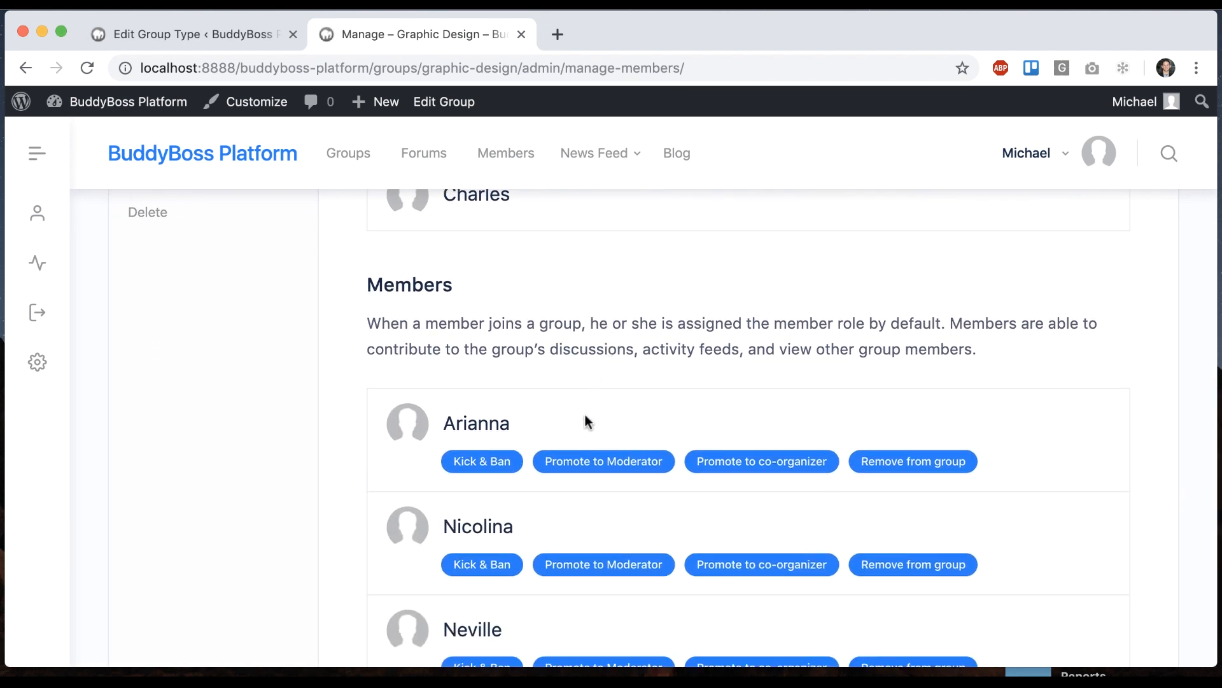
pyautogui.click(580, 462)
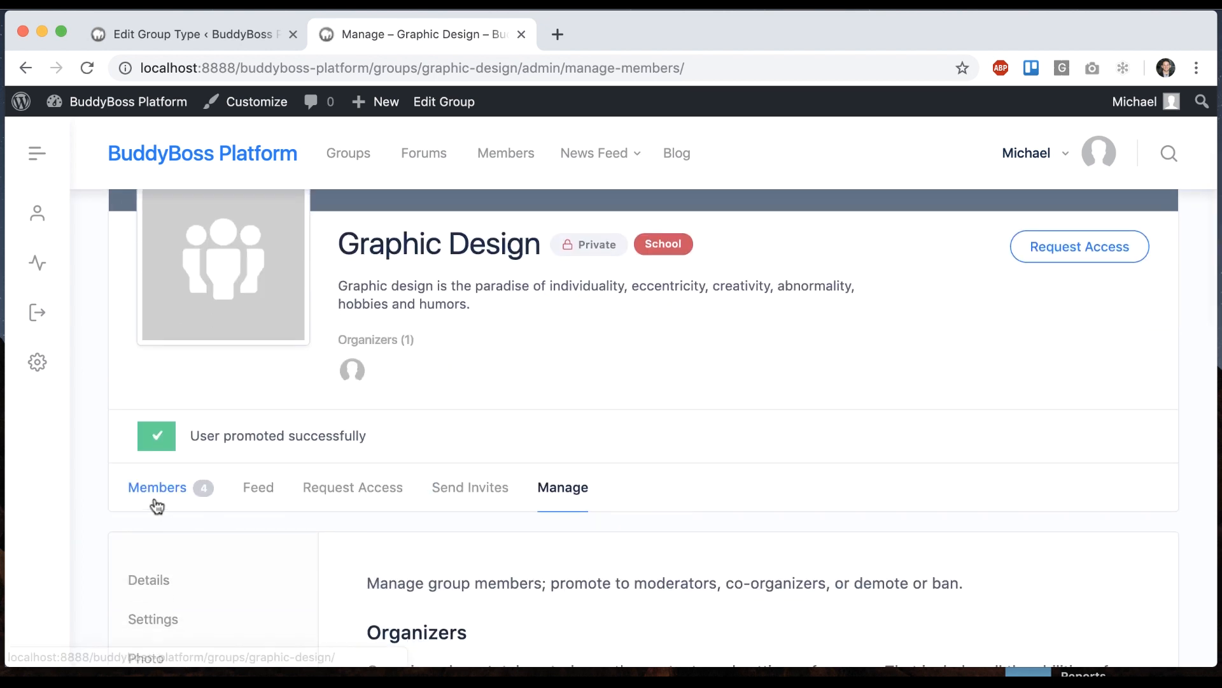
# Review the updated member list, then return to the School group type editor
pyautogui.click(156, 506)
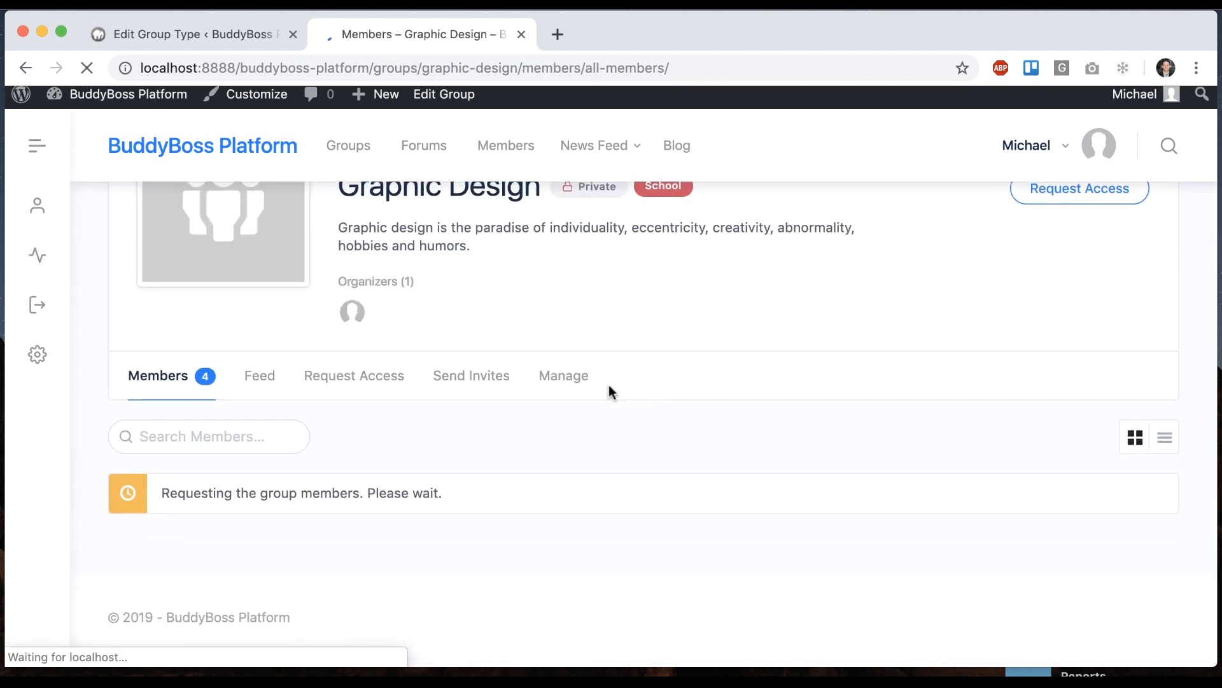
pyautogui.scroll(-12, 608, 385)
pyautogui.scroll(-1, 609, 385)
pyautogui.click(229, 33)
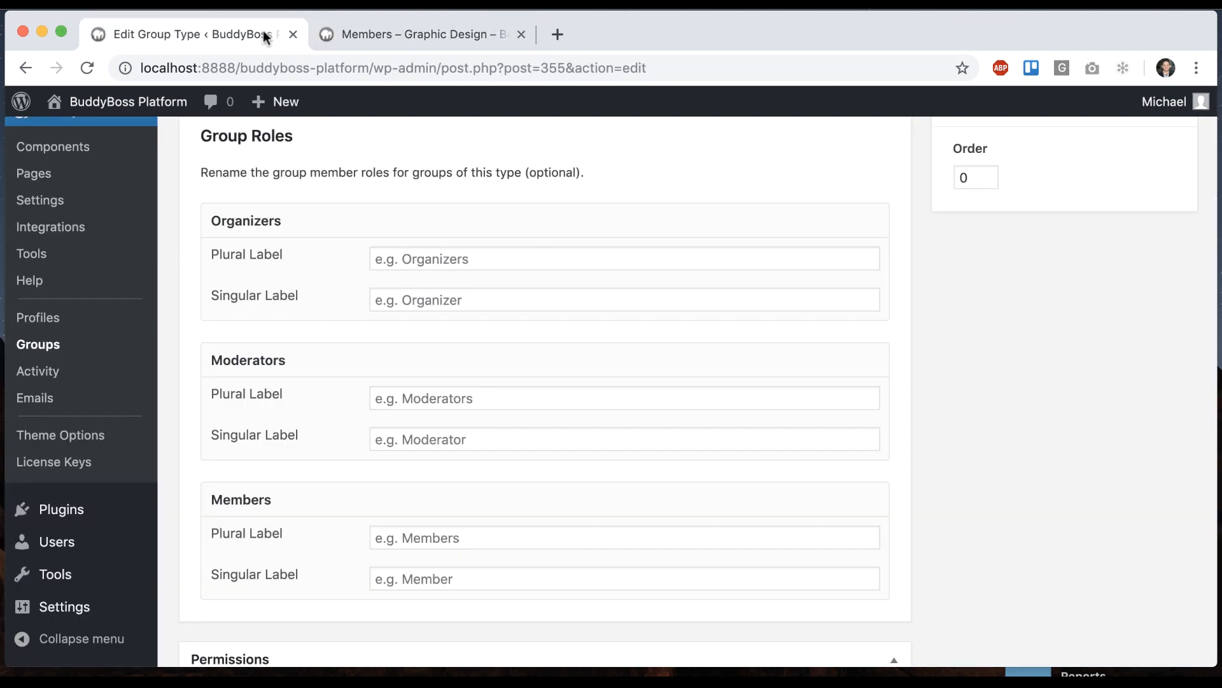
# Relabel Organizers as Teachers/Teacher and Moderators as Mentors/Mentor
pyautogui.scroll(-3, 548, 335)
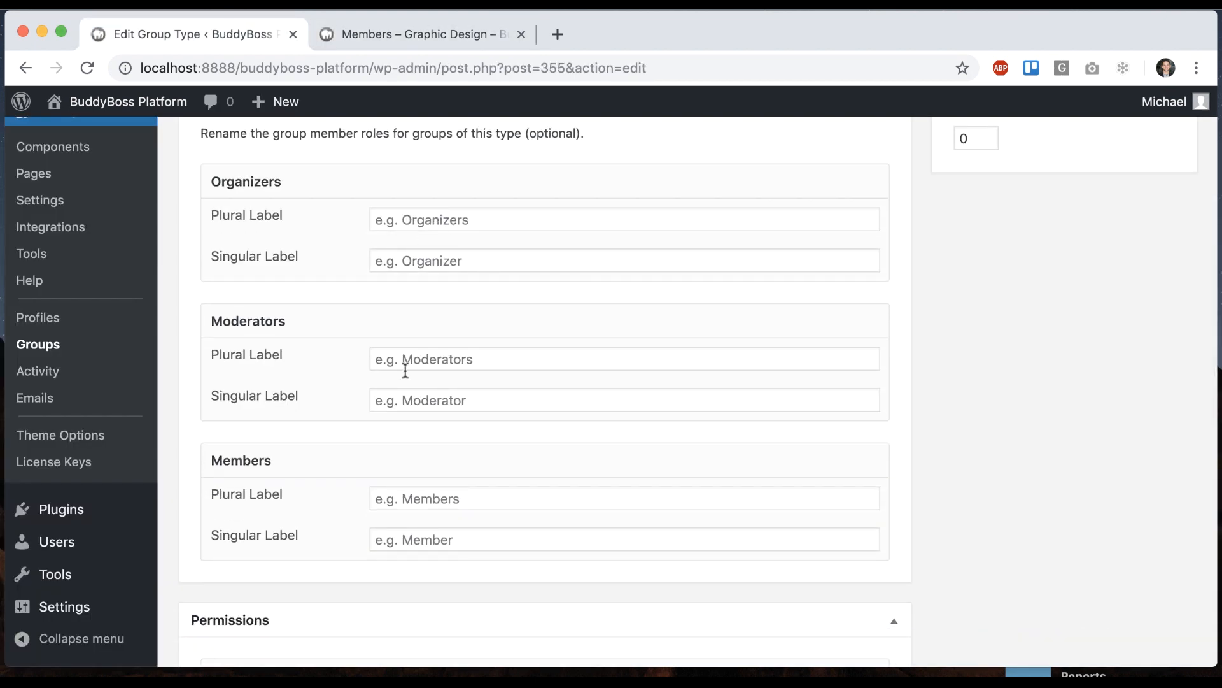
pyautogui.click(406, 211)
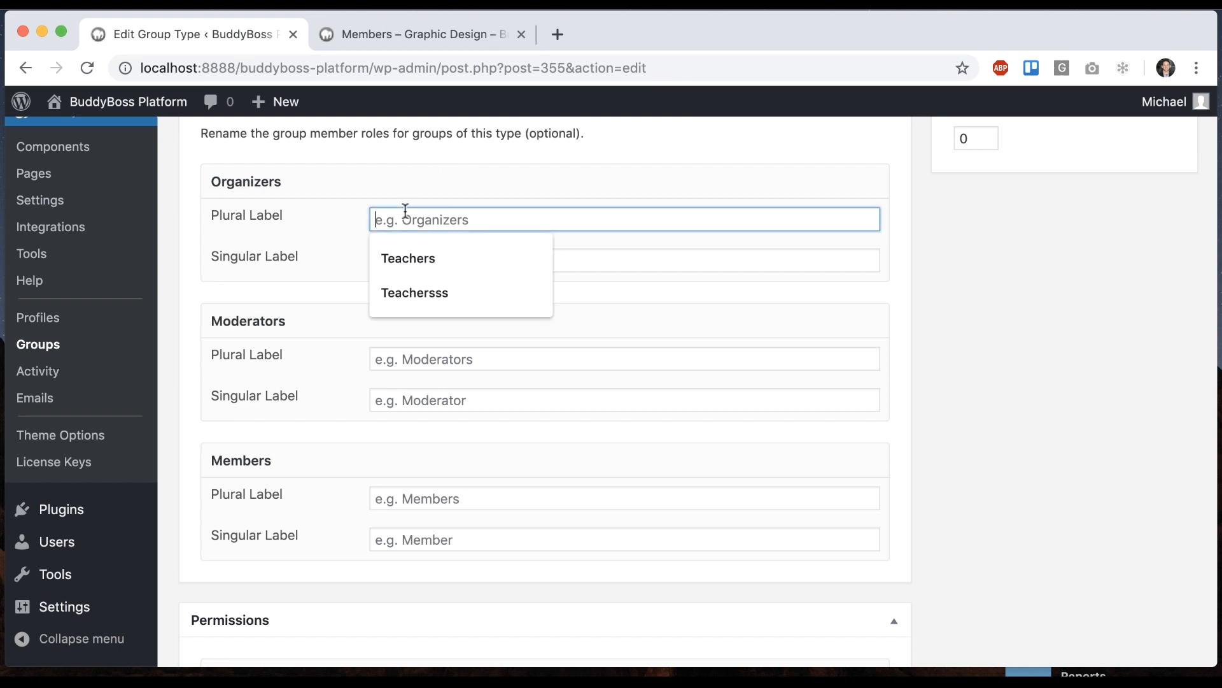
pyautogui.write('Teachers')
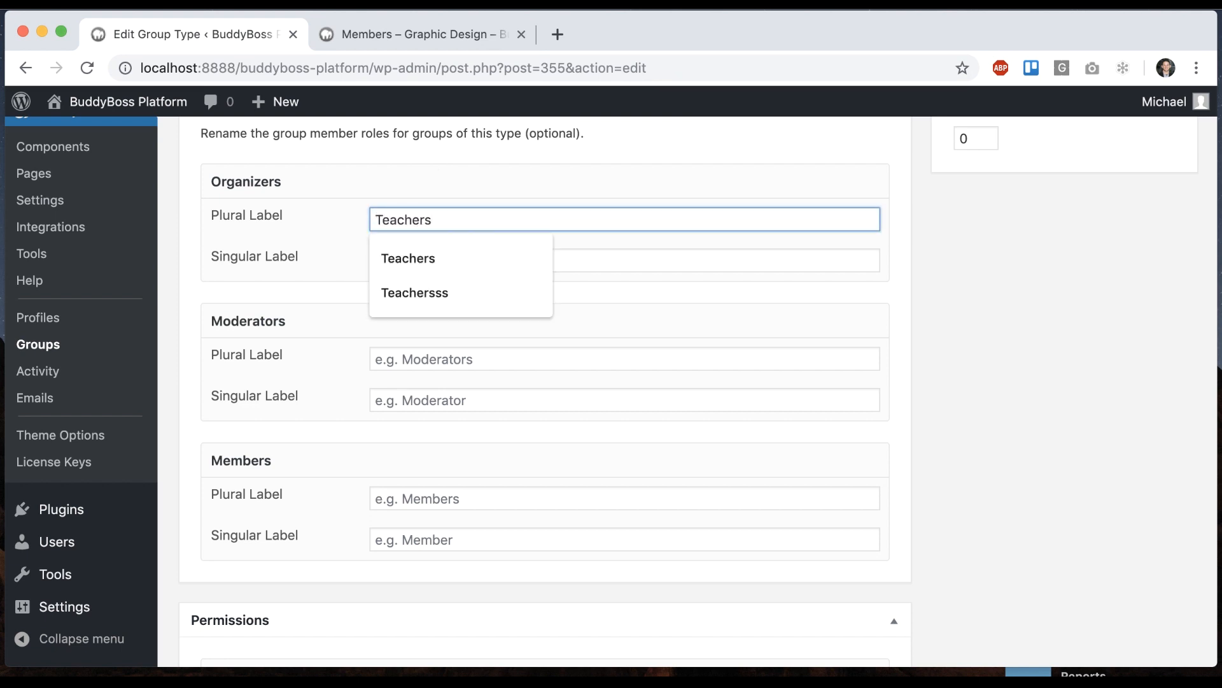
pyautogui.press('Tab')
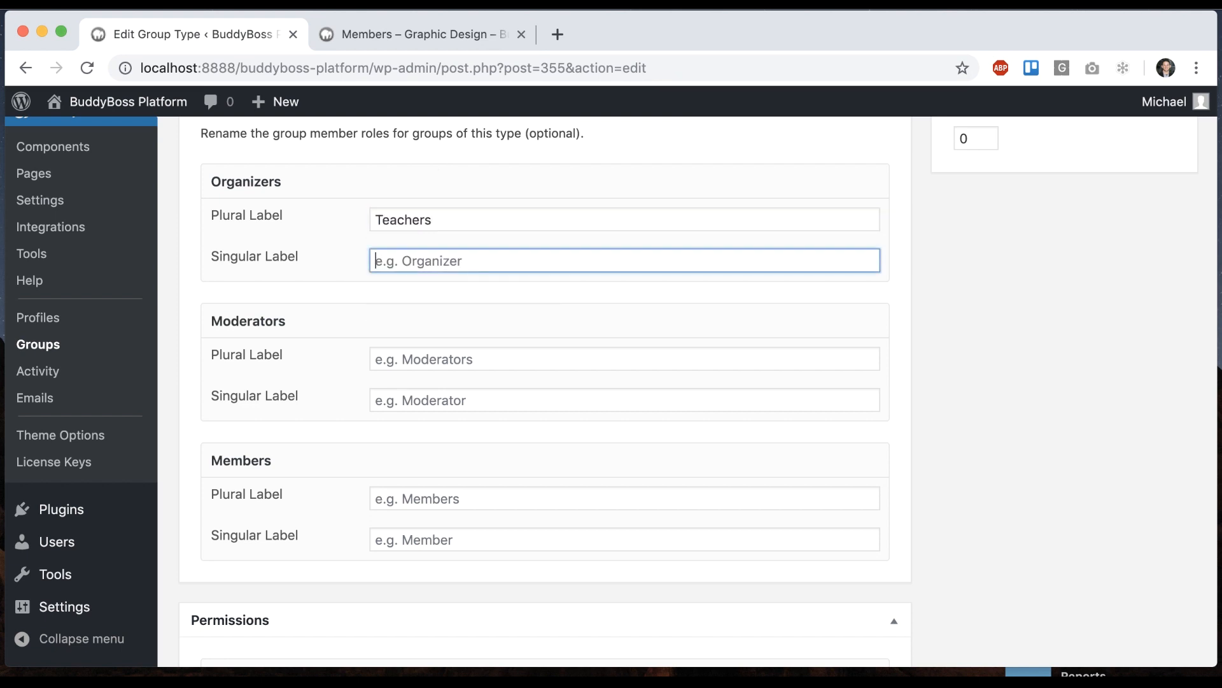
pyautogui.write('Teacher')
pyautogui.press('Tab')
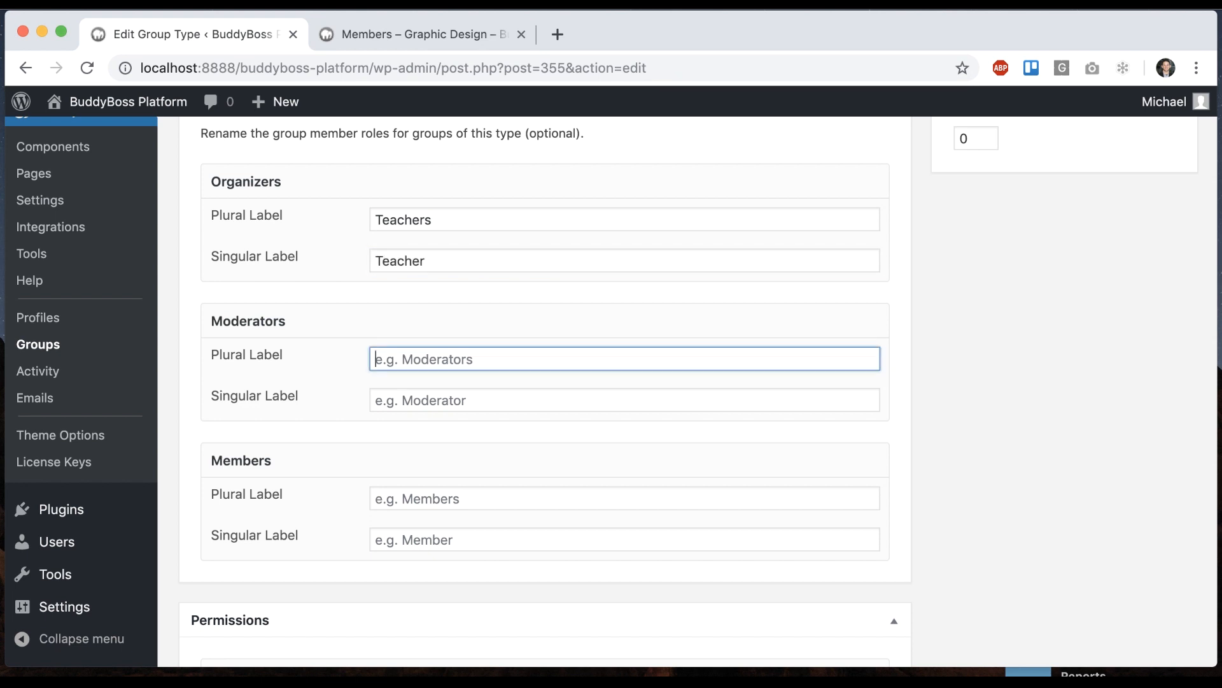
pyautogui.write('Mentors')
pyautogui.press('Tab')
pyautogui.write('Mentor')
# Relabel Members as Students/Student, update the group type, and view Graphic Design's members
pyautogui.press('Tab')
pyautogui.write('St')
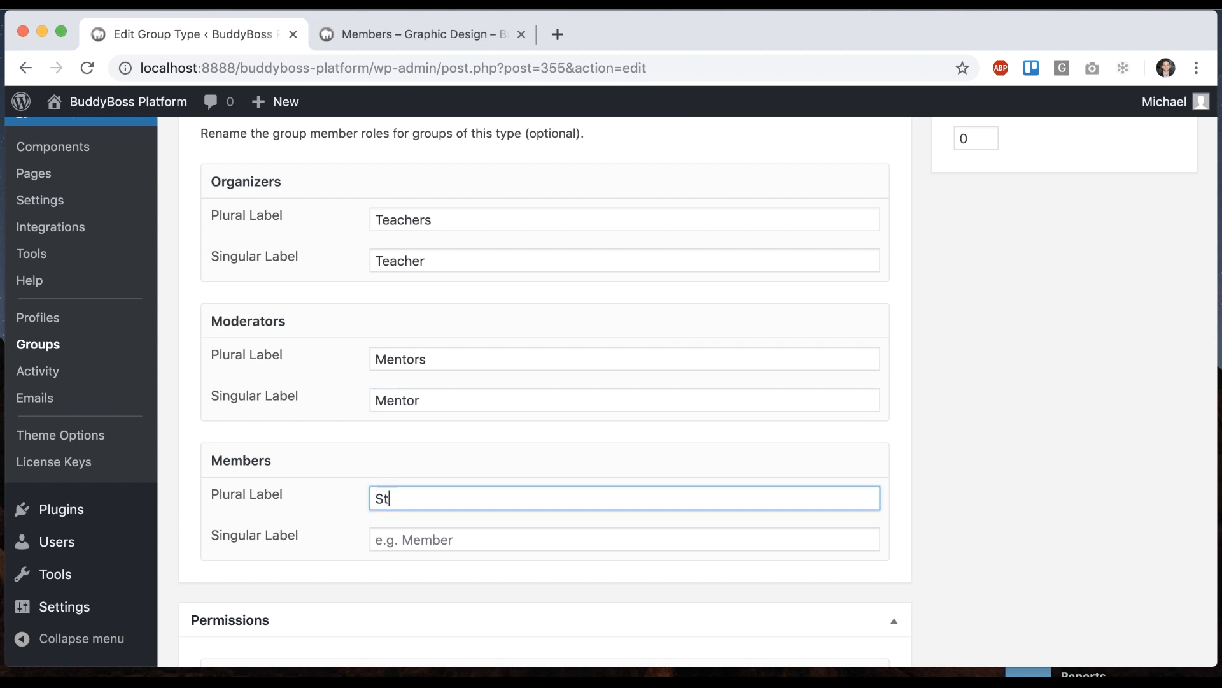
pyautogui.write('udents')
pyautogui.press('Tab')
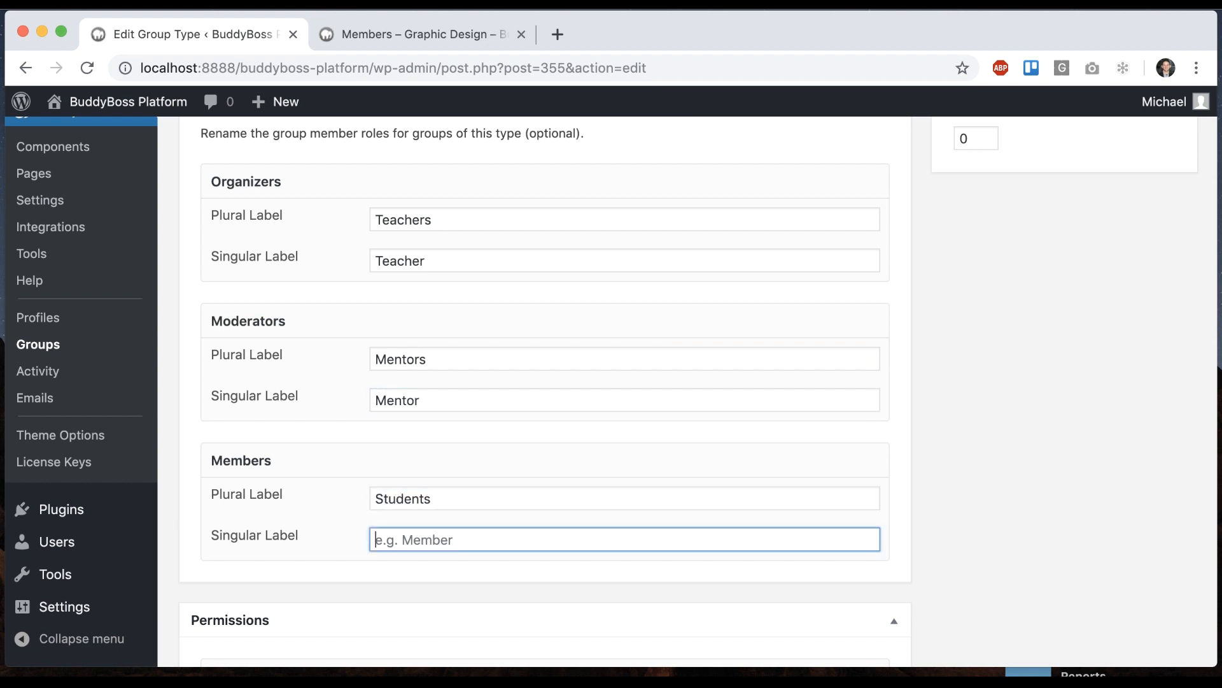
pyautogui.write('Student')
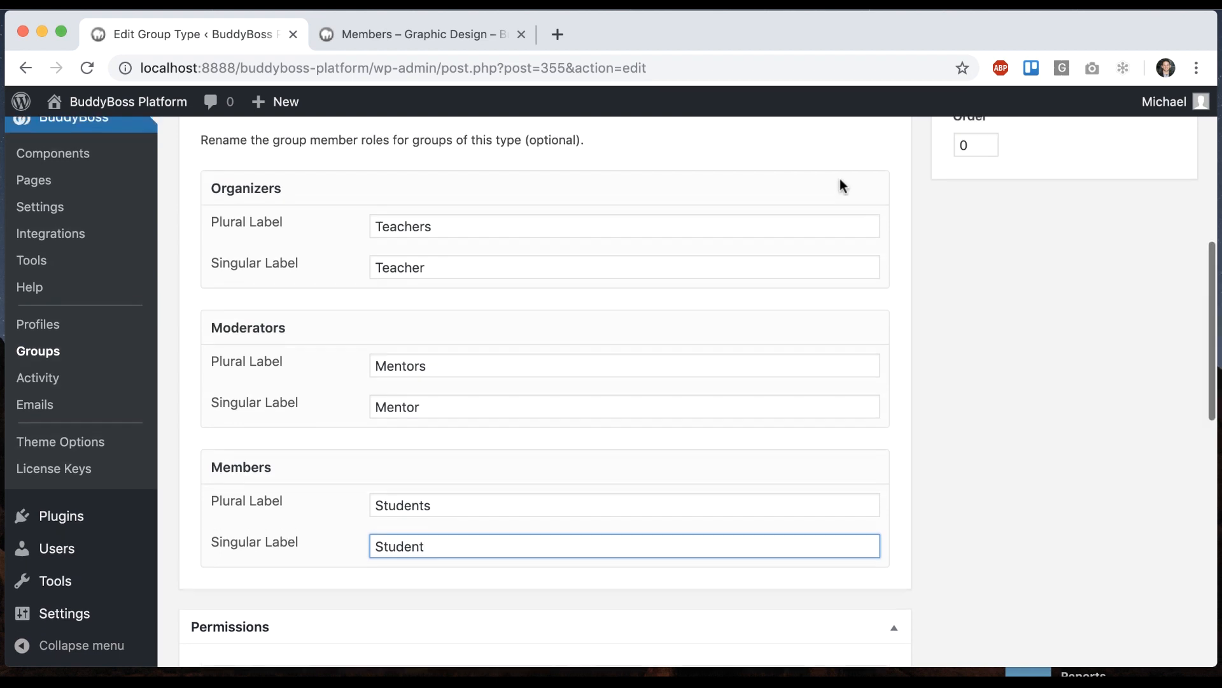
pyautogui.scroll(10, 838, 185)
pyautogui.click(1153, 444)
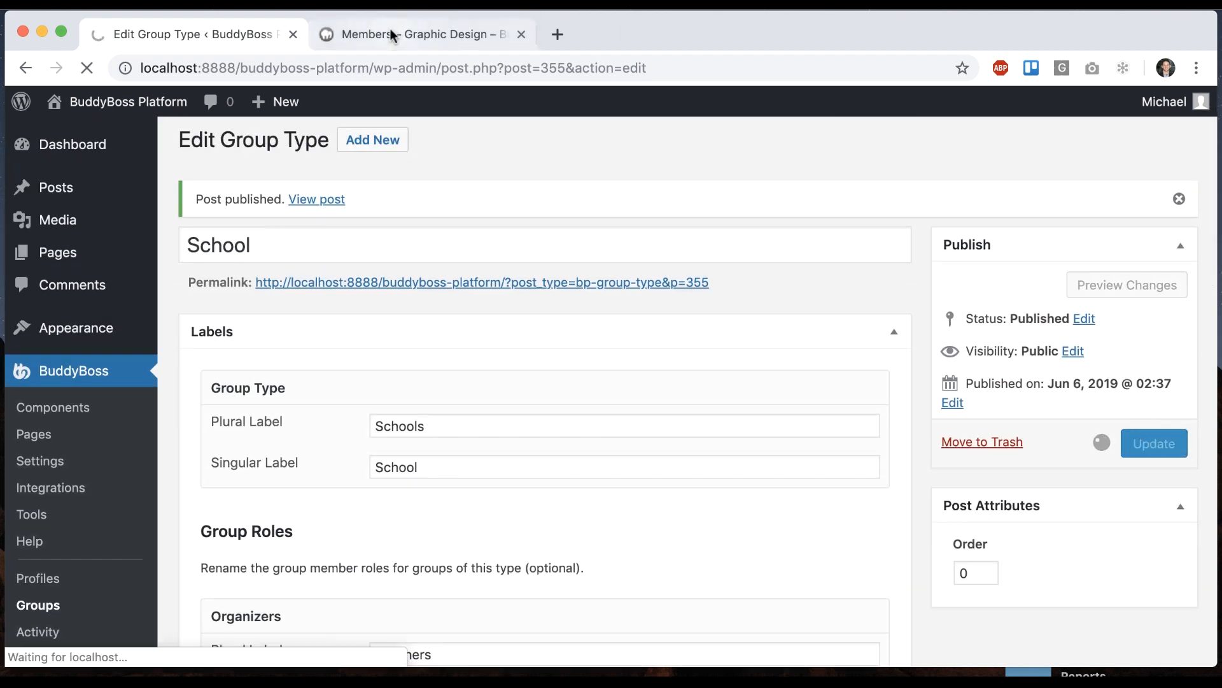
pyautogui.click(414, 34)
pyautogui.scroll(-3, 573, 287)
pyautogui.scroll(-12, 618, 311)
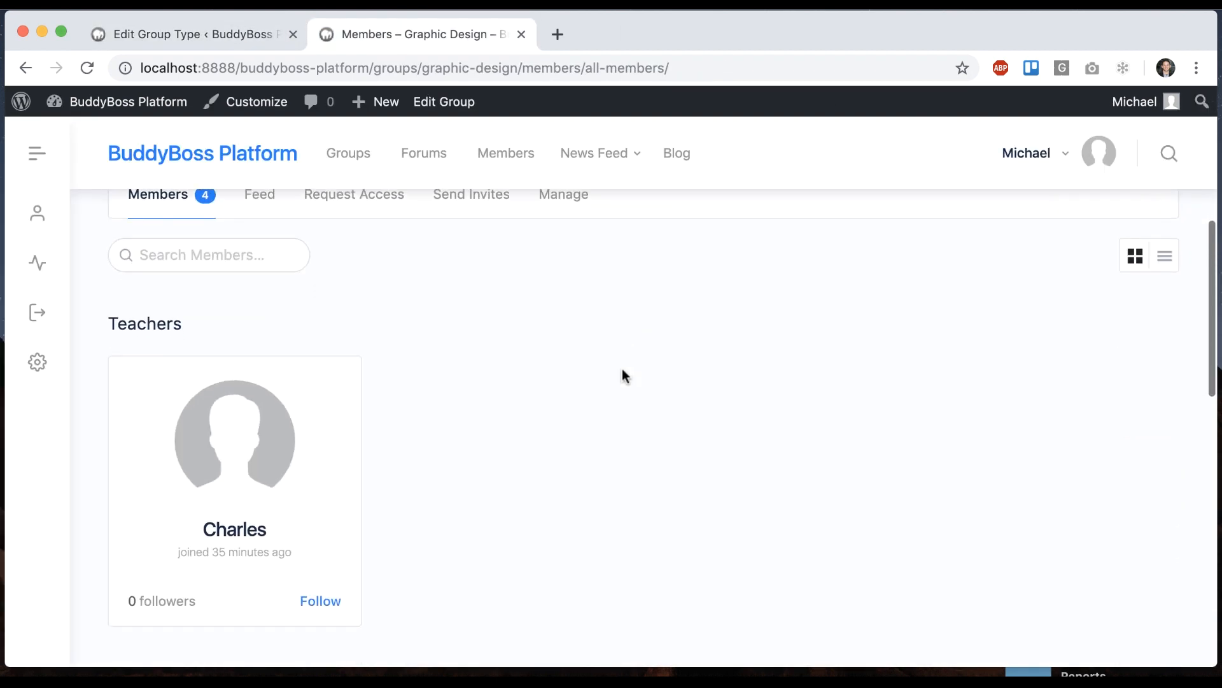
# Open the Groups directory in a new tab and browse Coffee Addicts' member list
pyautogui.scroll(-5, 327, 486)
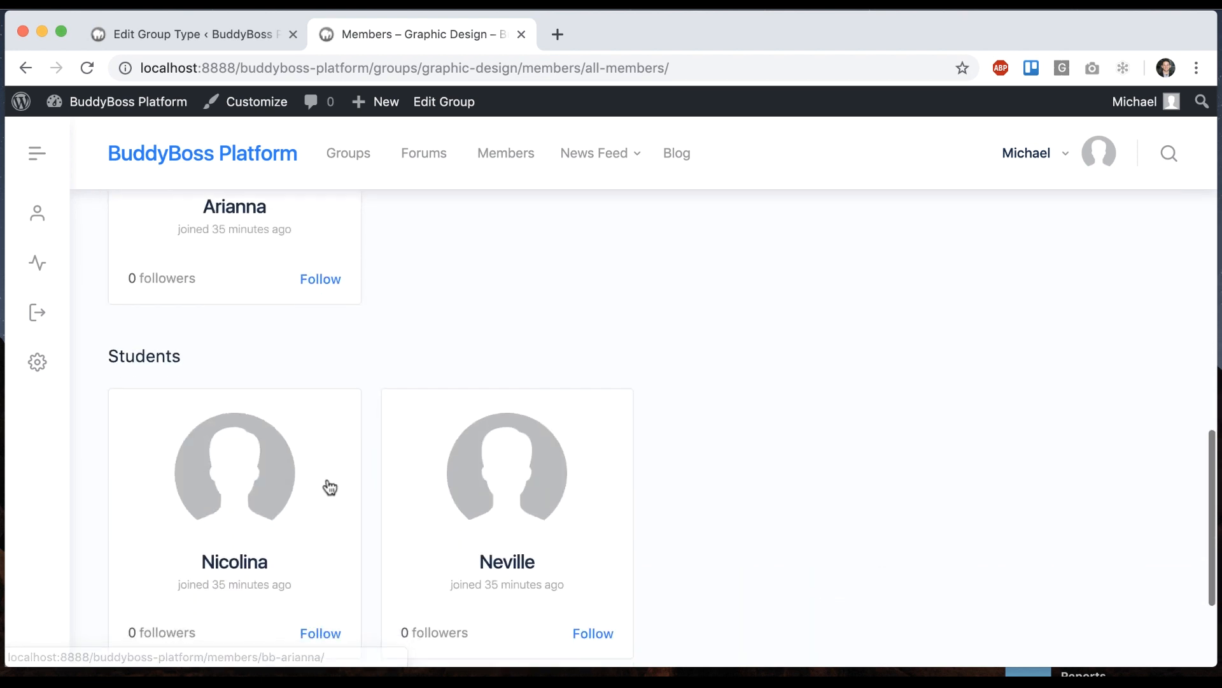
pyautogui.keyDown('super'); pyautogui.click(357, 164); pyautogui.keyUp('super')
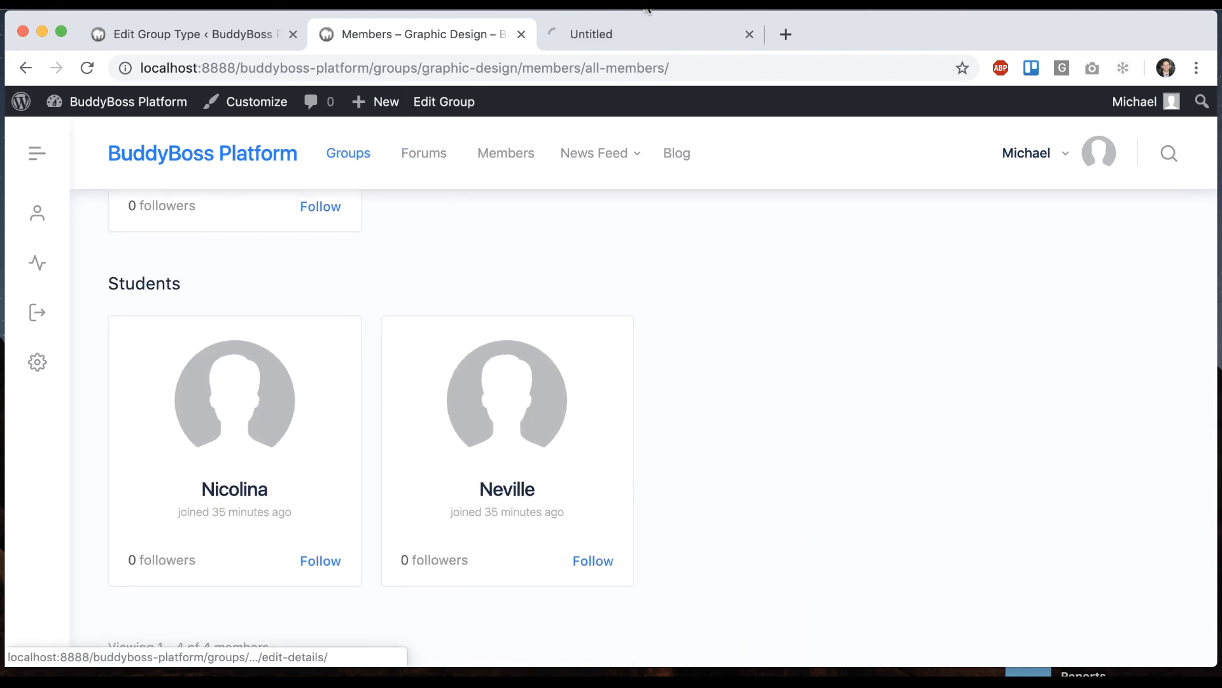
pyautogui.click(636, 32)
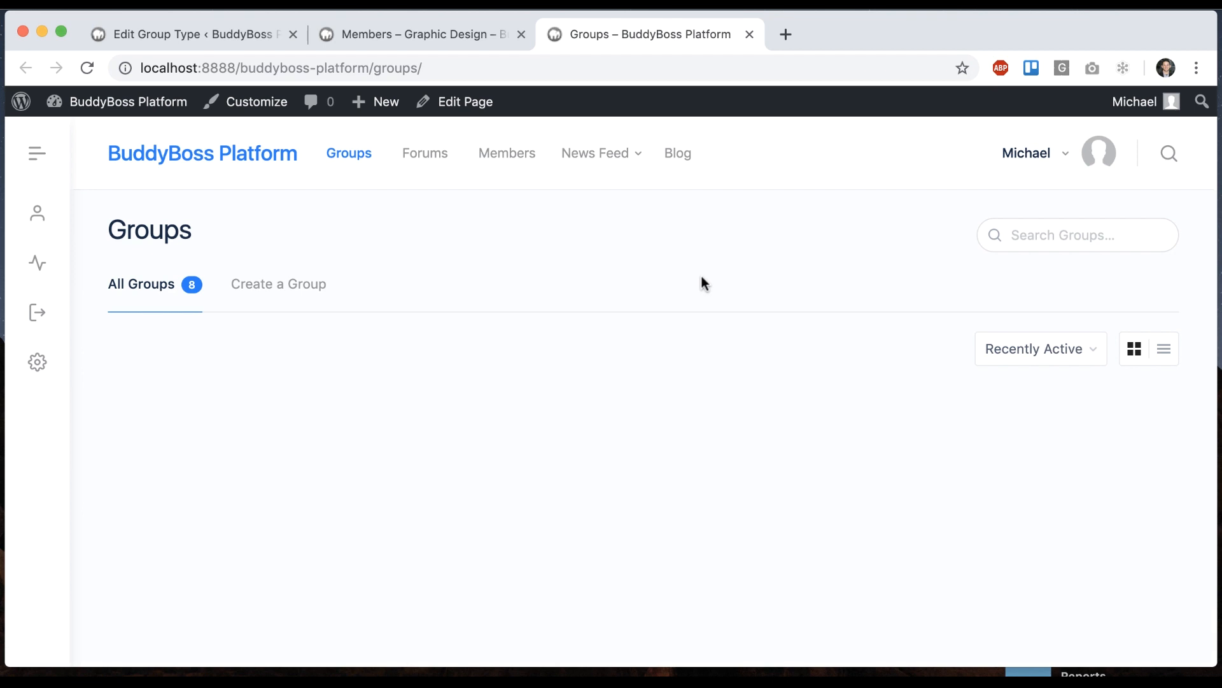
pyautogui.scroll(-3, 706, 281)
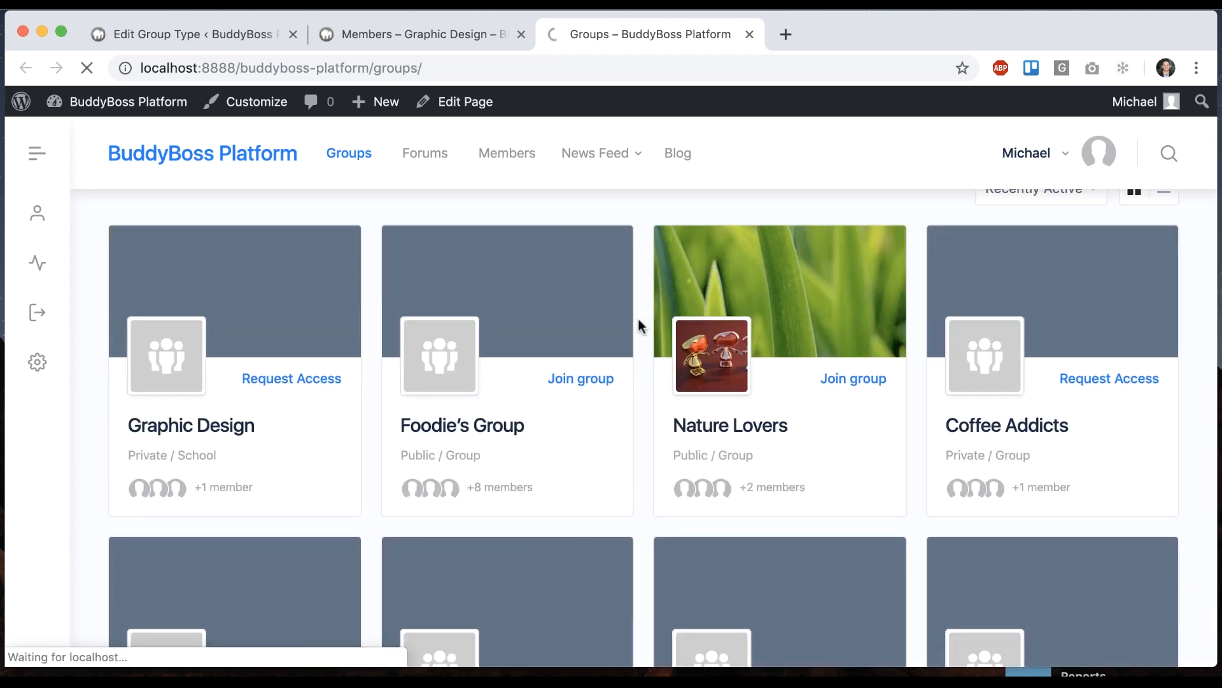
pyautogui.scroll(-4, 474, 376)
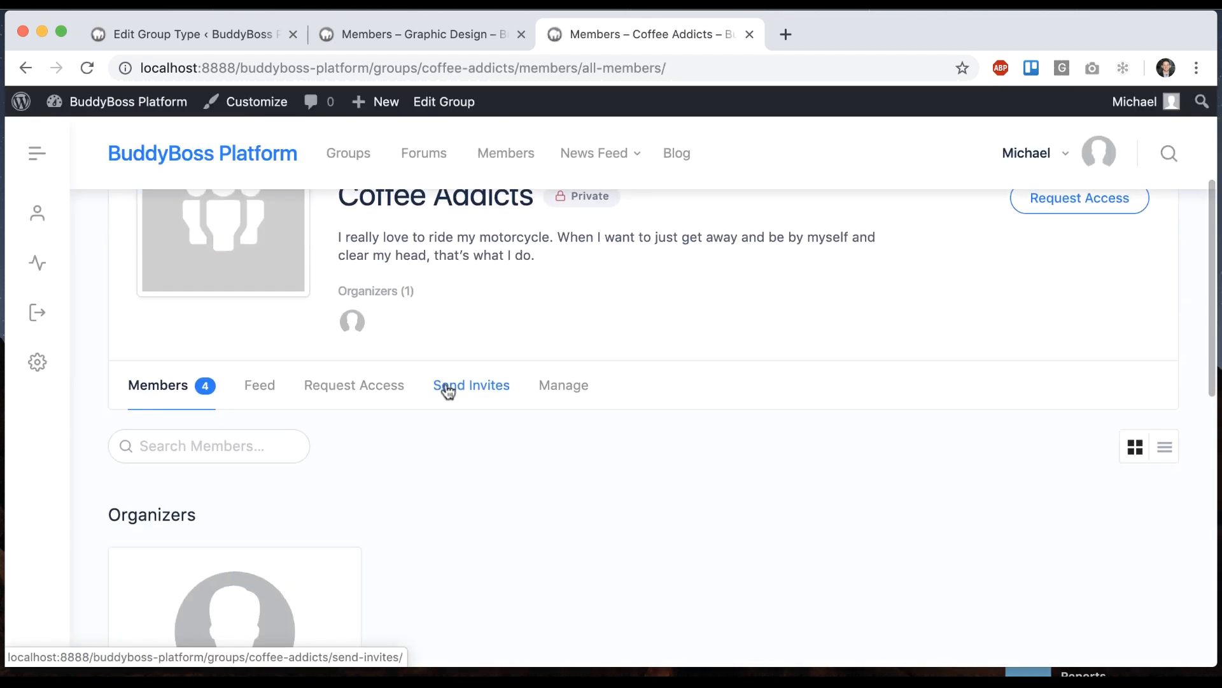
pyautogui.scroll(-5, 382, 356)
pyautogui.scroll(-6, 183, 582)
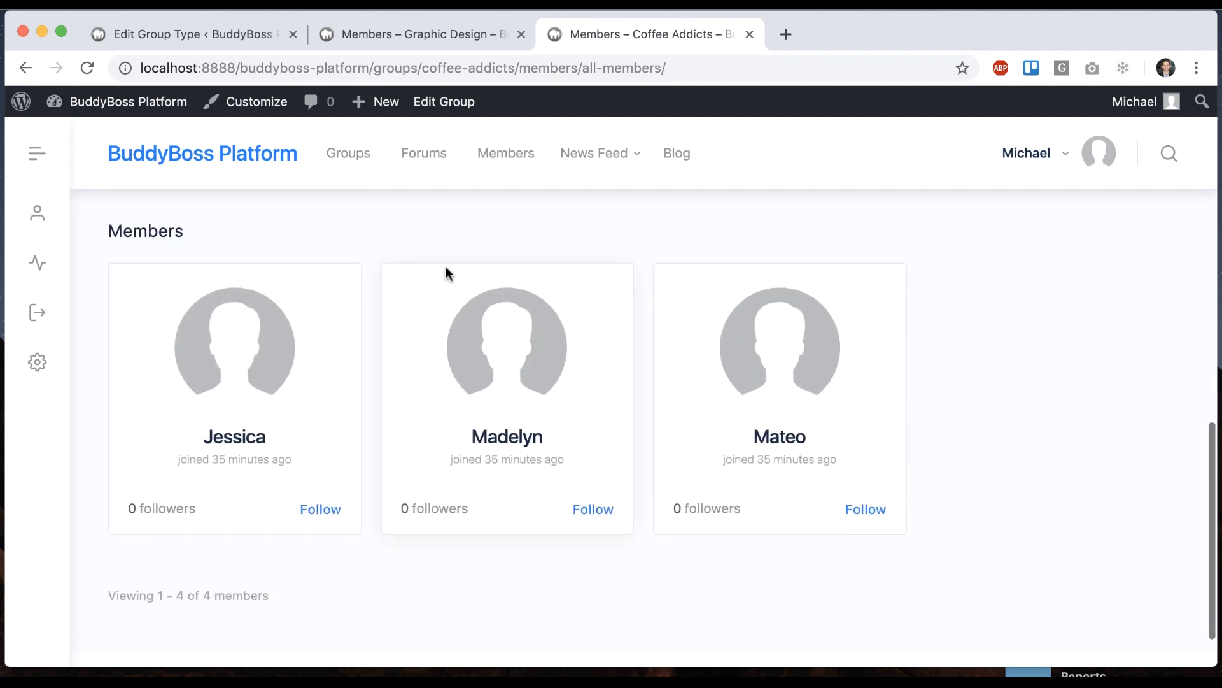
pyautogui.scroll(2, 400, 286)
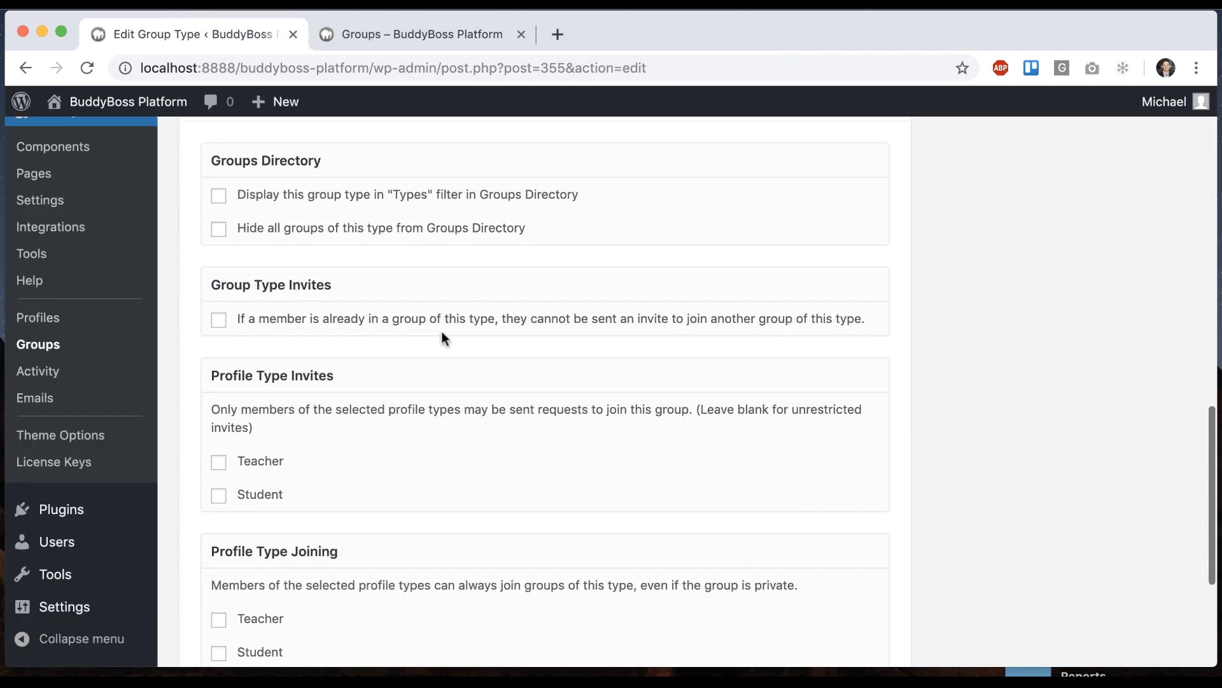
# Enable 'Display this group type in Types filter' for School and update it
pyautogui.scroll(-3, 442, 336)
pyautogui.scroll(5, 442, 336)
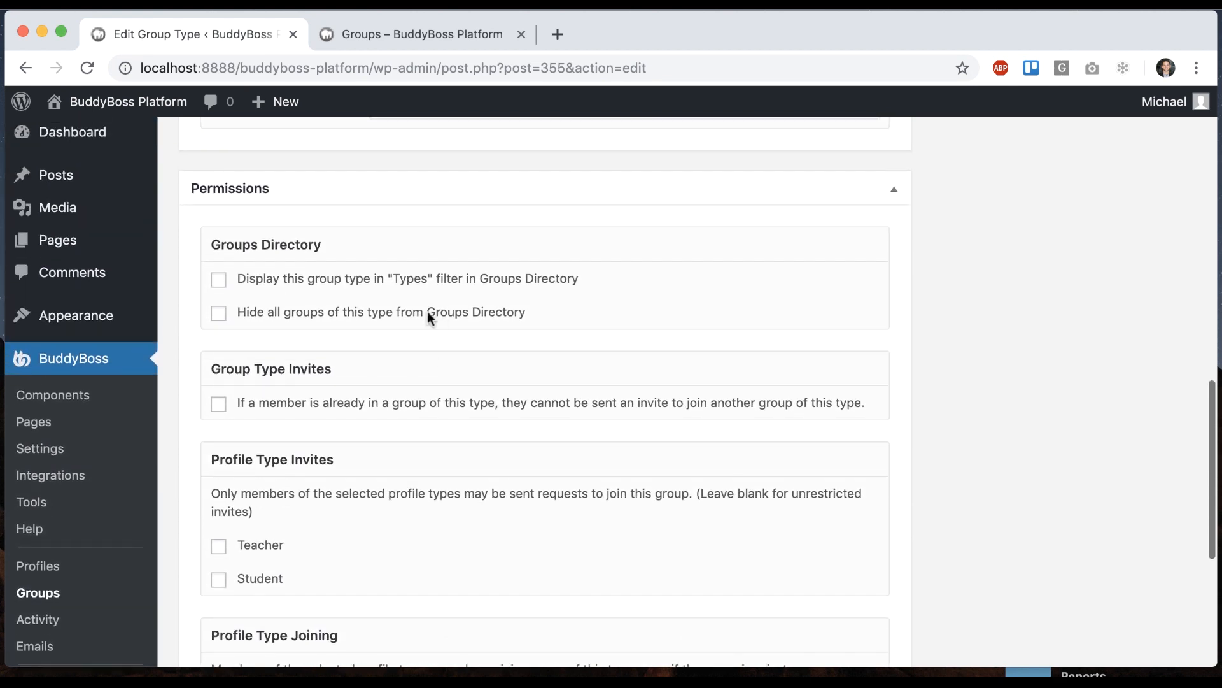
pyautogui.scroll(-1, 334, 280)
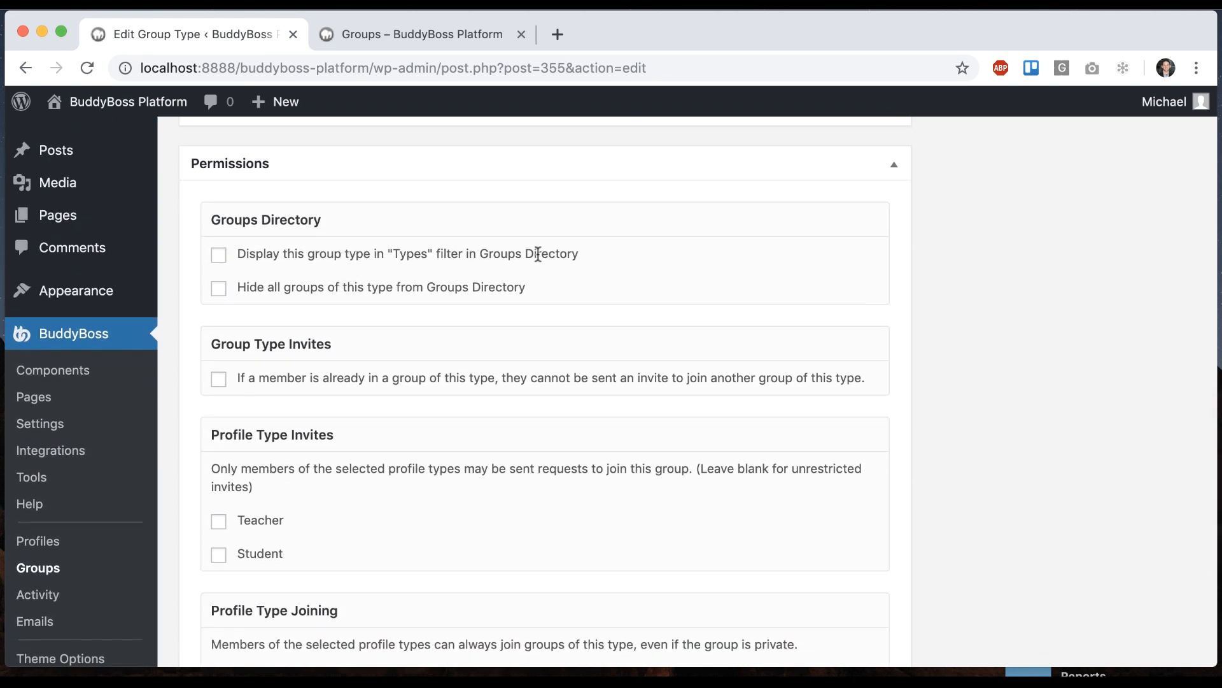
pyautogui.click(420, 34)
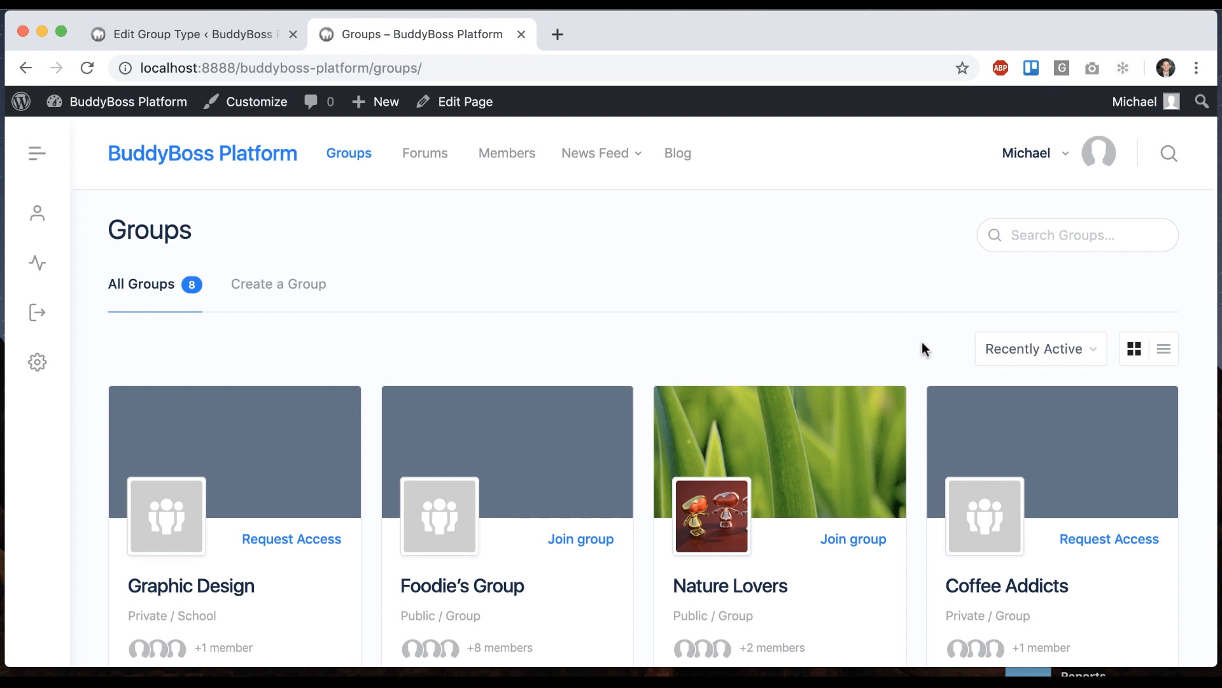
pyautogui.click(219, 36)
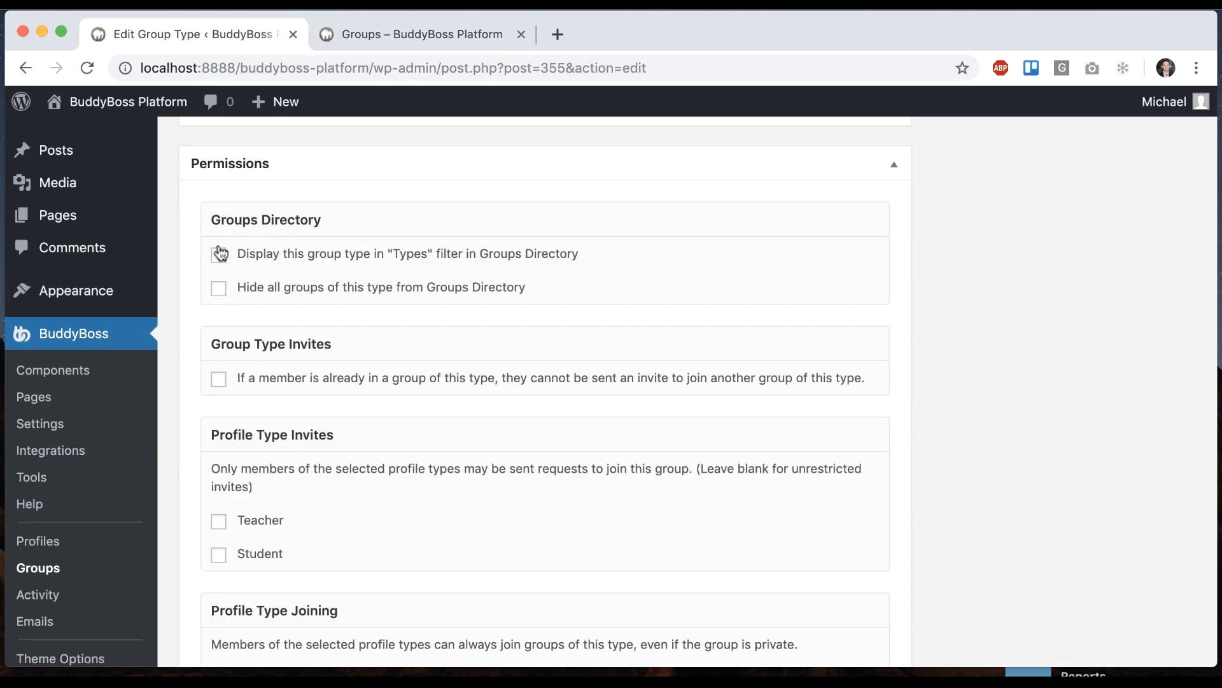
pyautogui.scroll(10, 613, 207)
pyautogui.click(1148, 186)
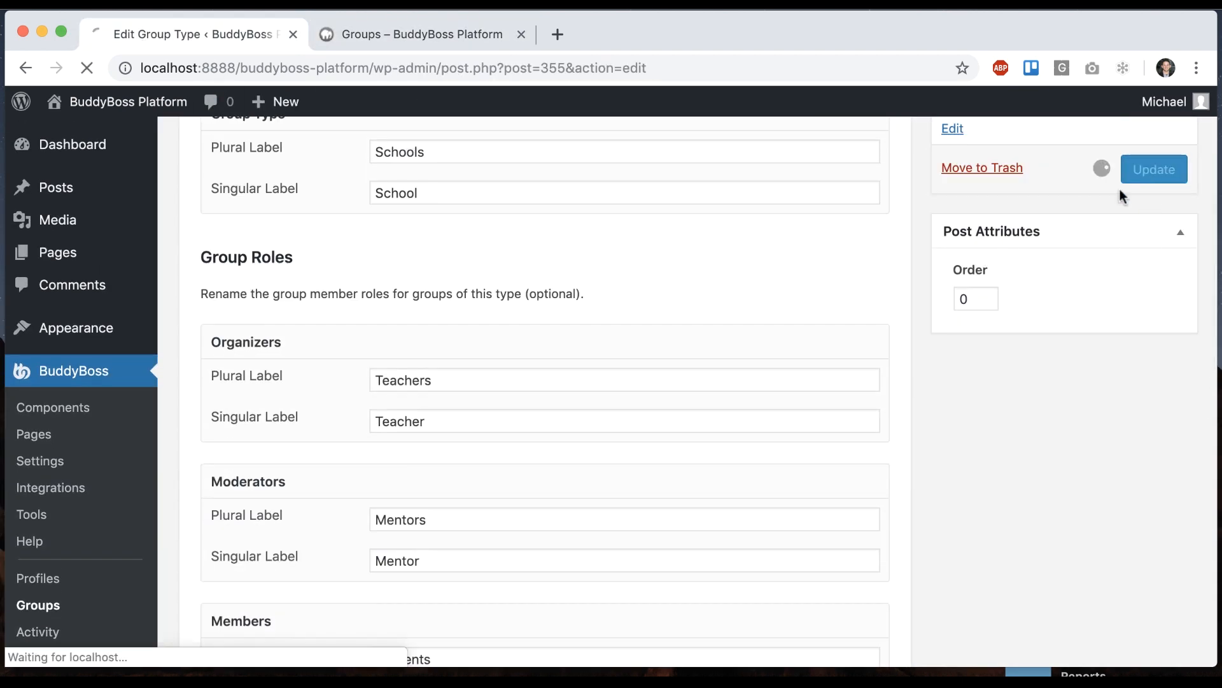
# Reload the Groups directory, filter by Schools, then switch back to All Types
pyautogui.click(371, 31)
pyautogui.press('super+r')
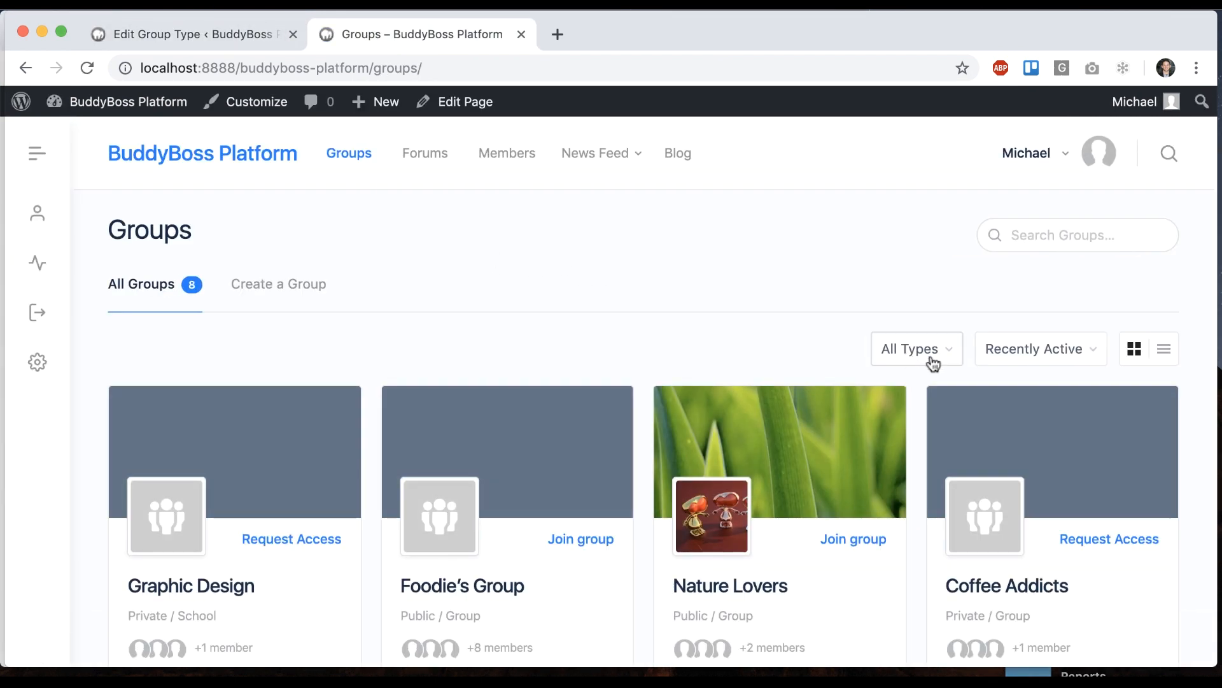
pyautogui.click(933, 360)
pyautogui.click(929, 368)
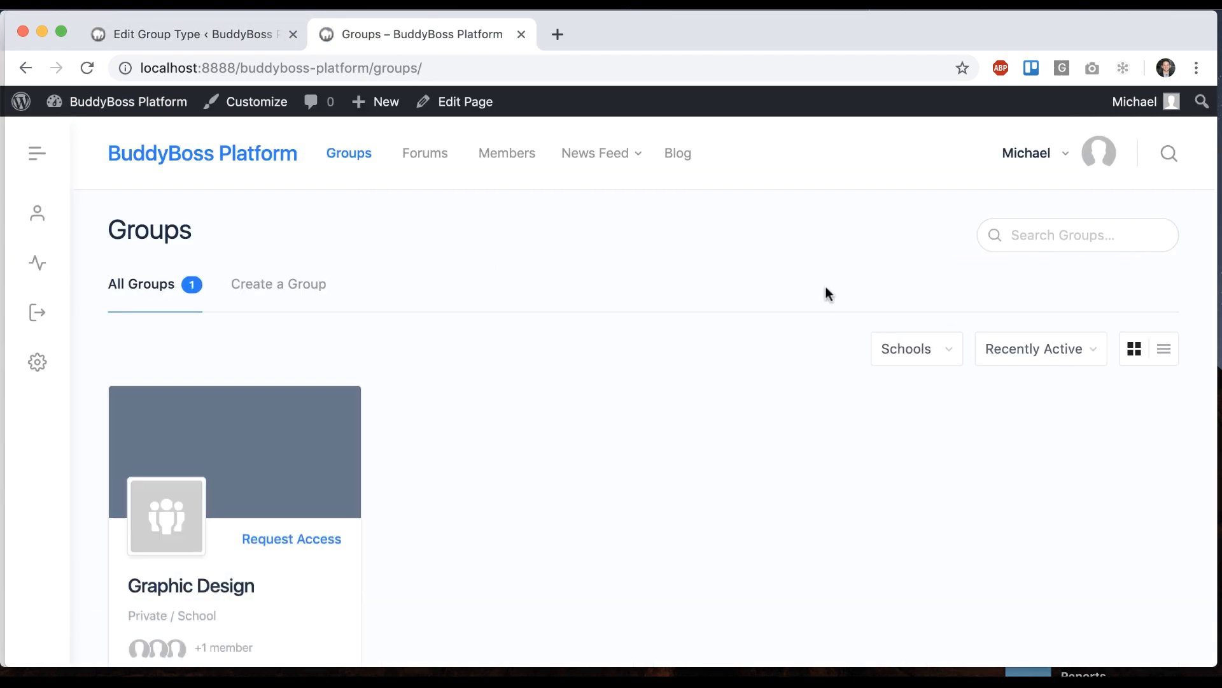
pyautogui.click(920, 349)
pyautogui.click(917, 330)
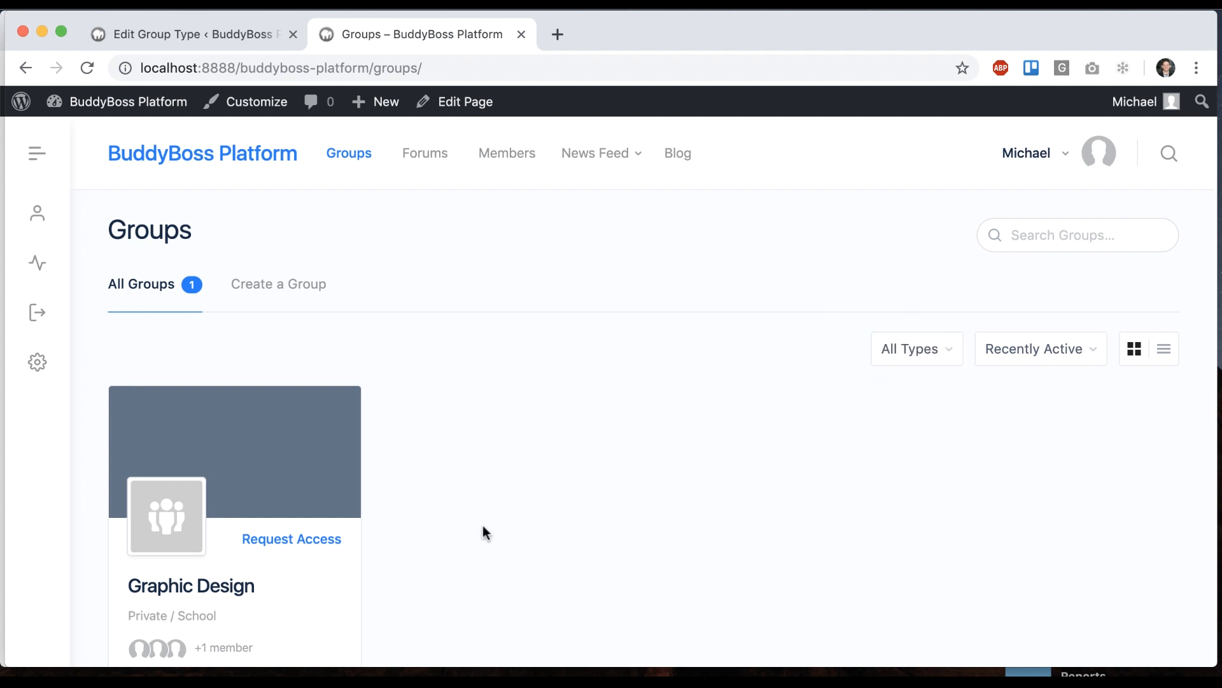
# Switch School to 'Hide all groups of this type', update, and reload the Groups directory
pyautogui.click(174, 33)
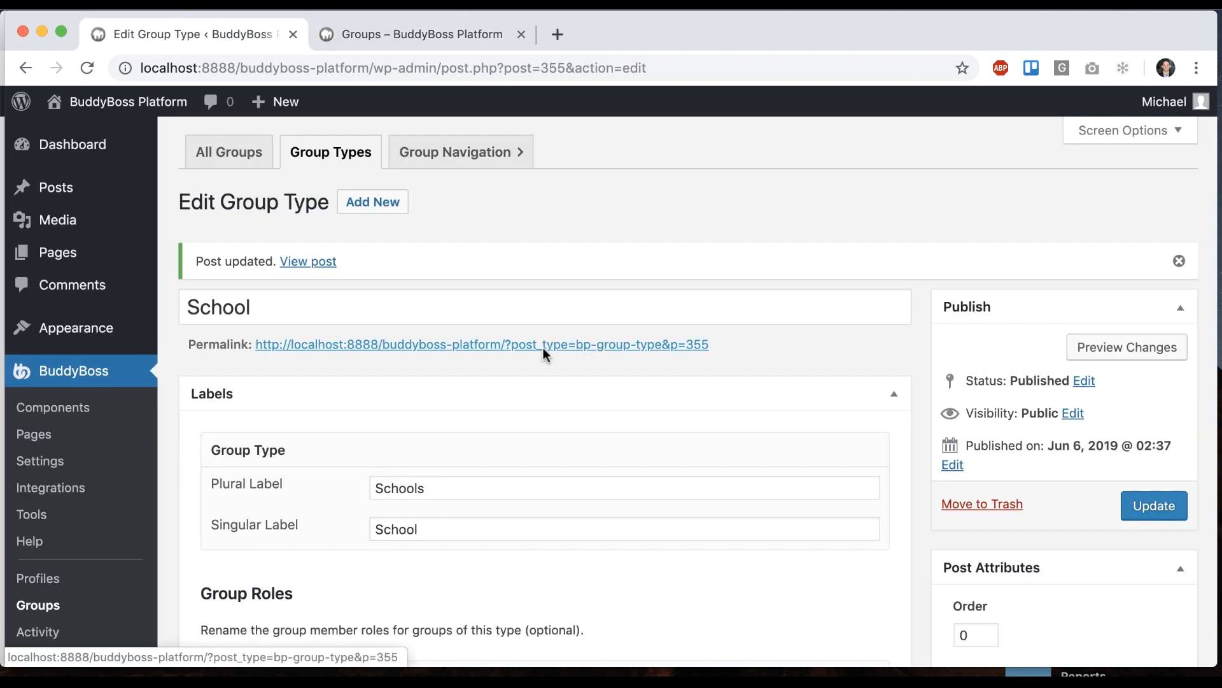
pyautogui.scroll(-3, 512, 387)
pyautogui.scroll(-10, 511, 388)
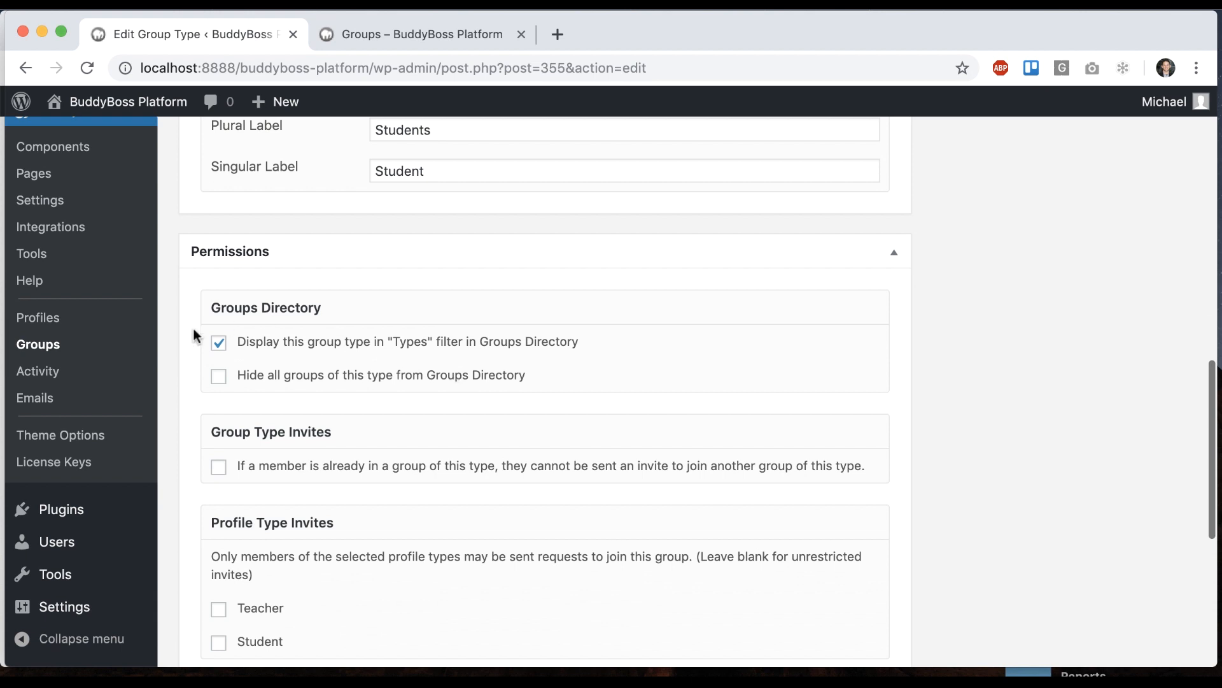
pyautogui.click(220, 375)
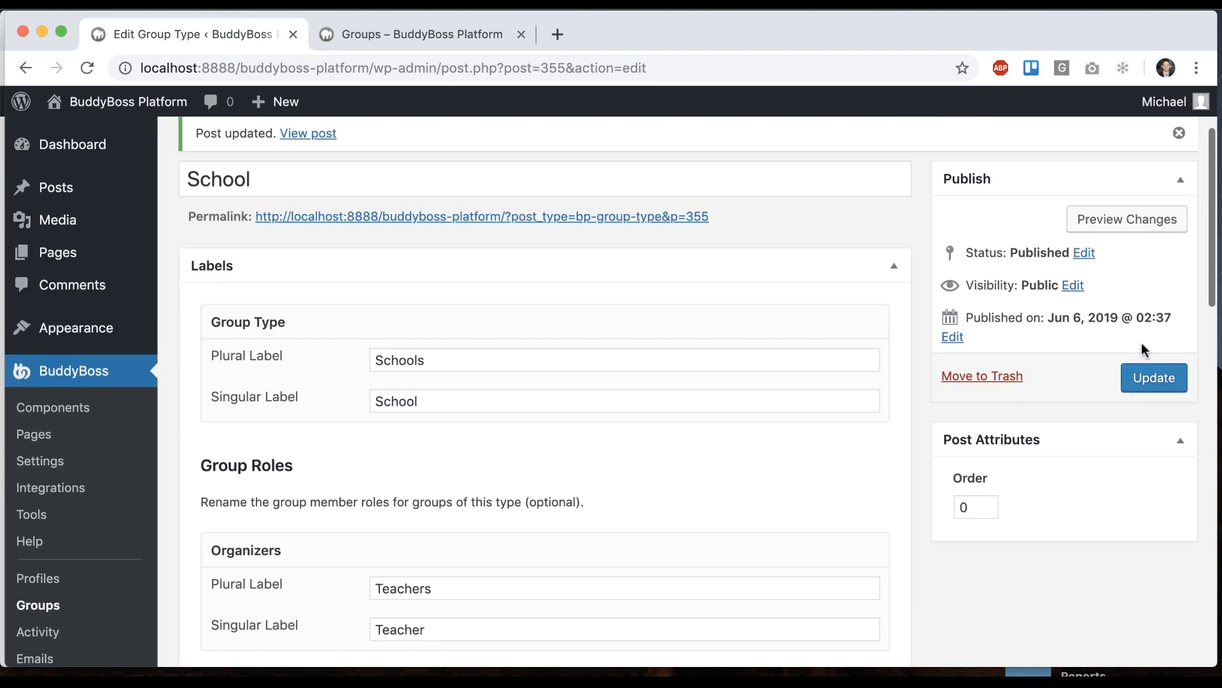
pyautogui.click(1146, 376)
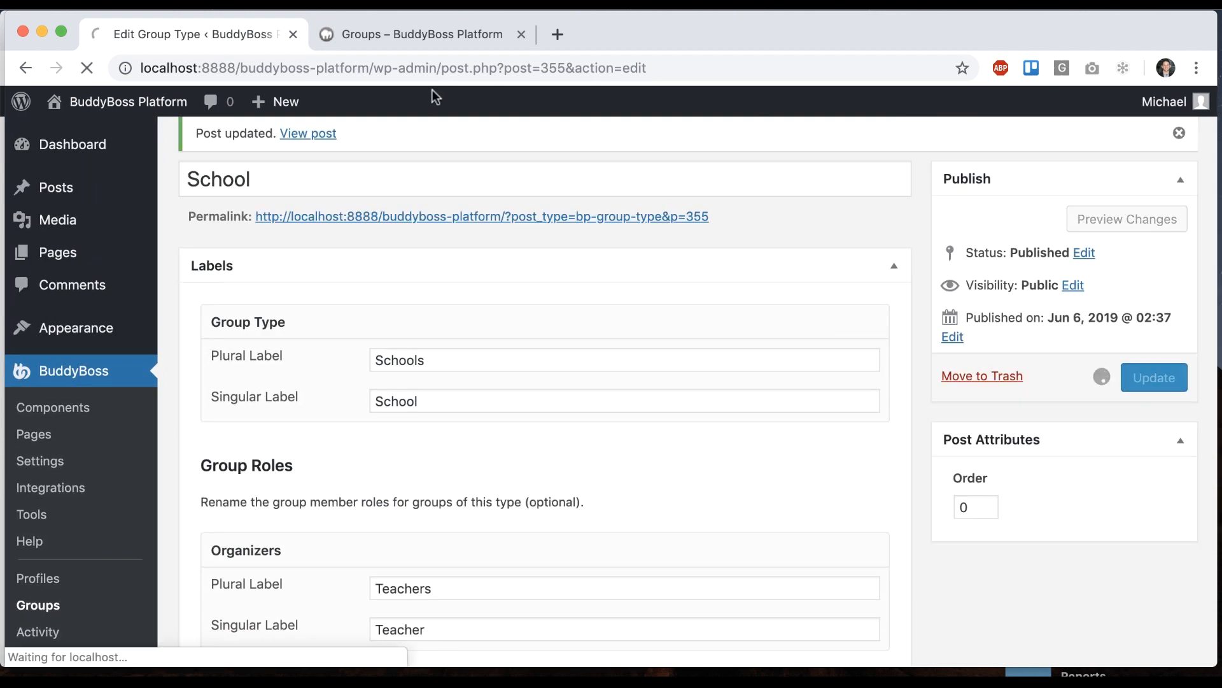
pyautogui.click(442, 34)
pyautogui.press('super+r')
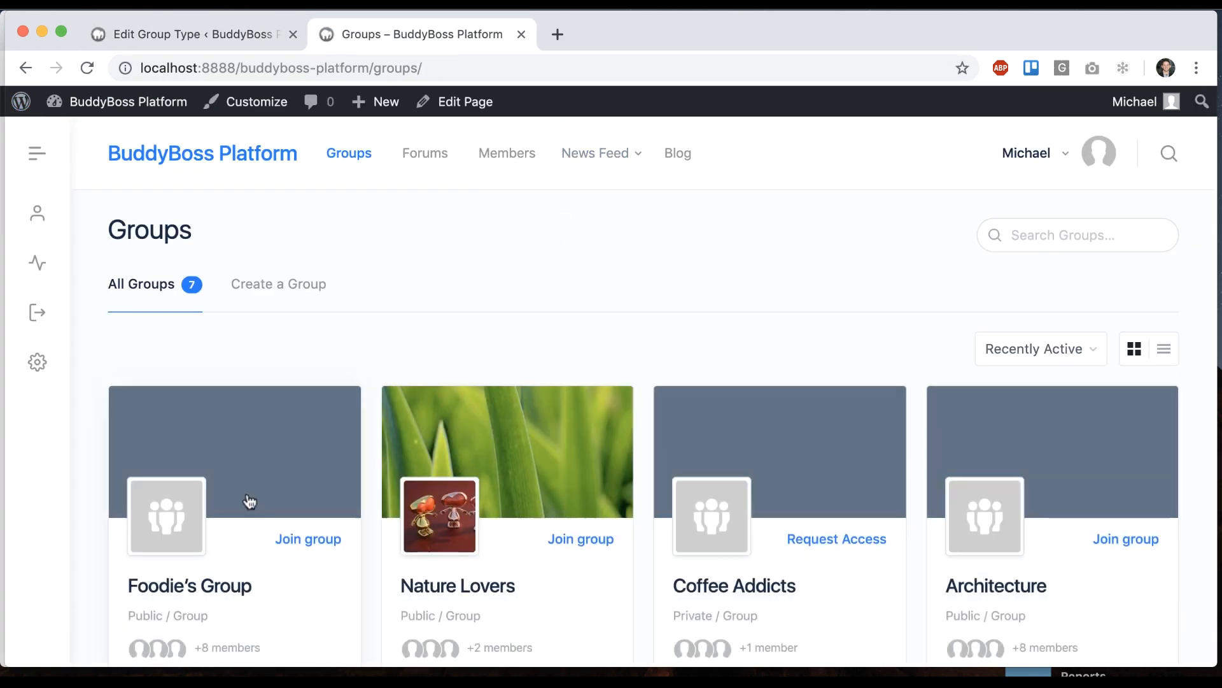
pyautogui.scroll(-5, 248, 503)
pyautogui.scroll(5, 253, 502)
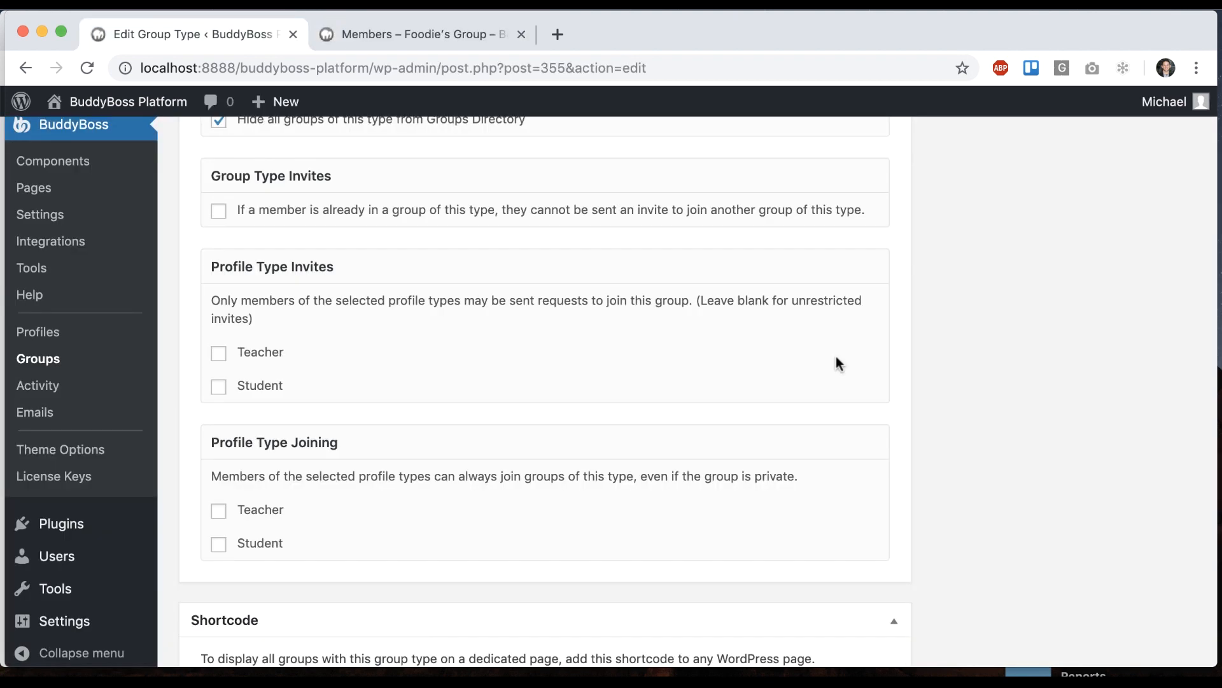
# Open the Send Invites page of Foodie's Group and look it over
pyautogui.click(396, 32)
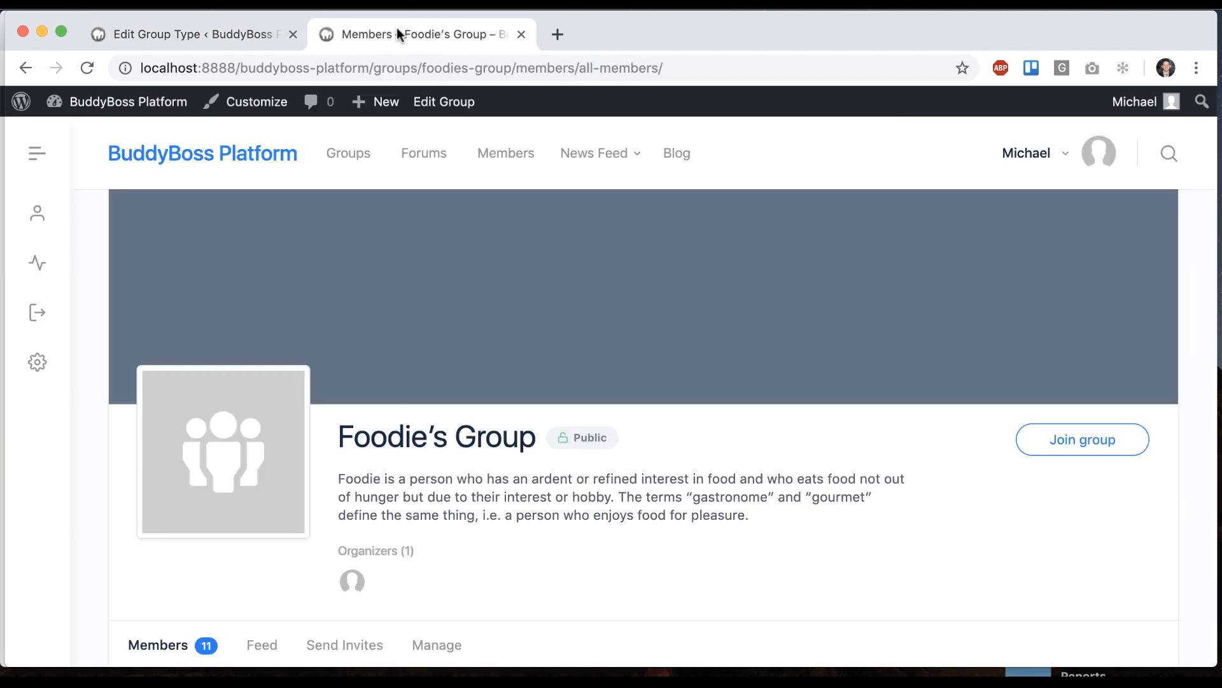
pyautogui.scroll(-3, 459, 382)
pyautogui.click(355, 487)
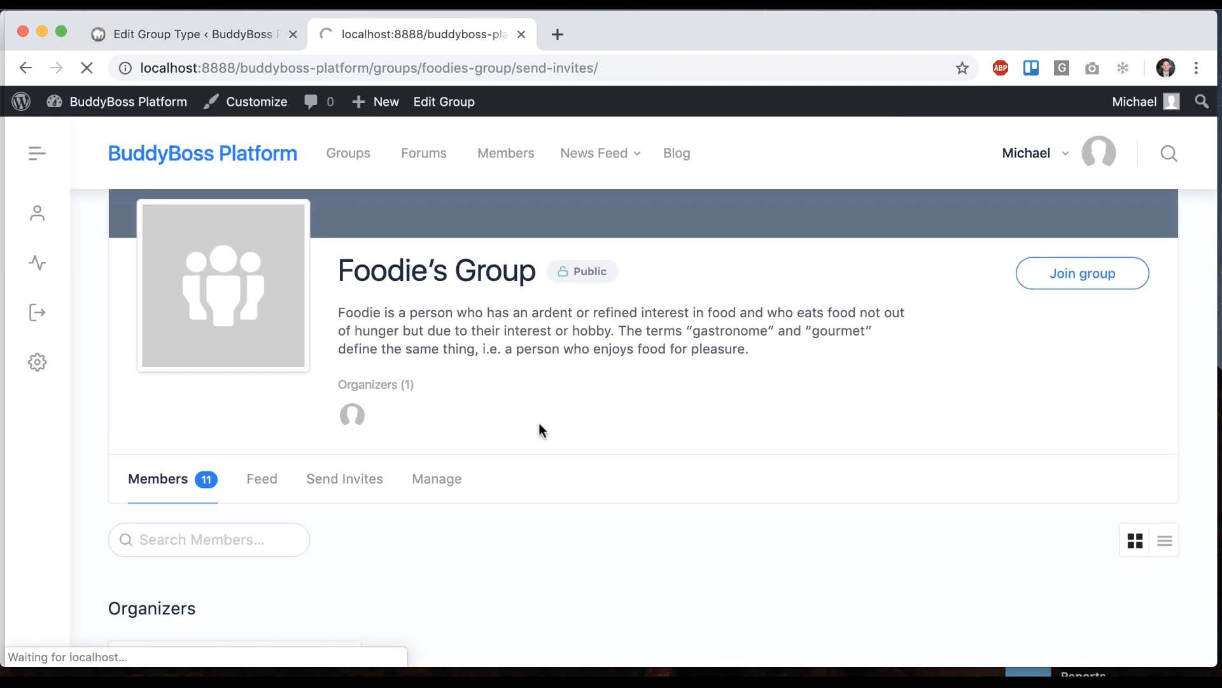
pyautogui.scroll(-3, 539, 423)
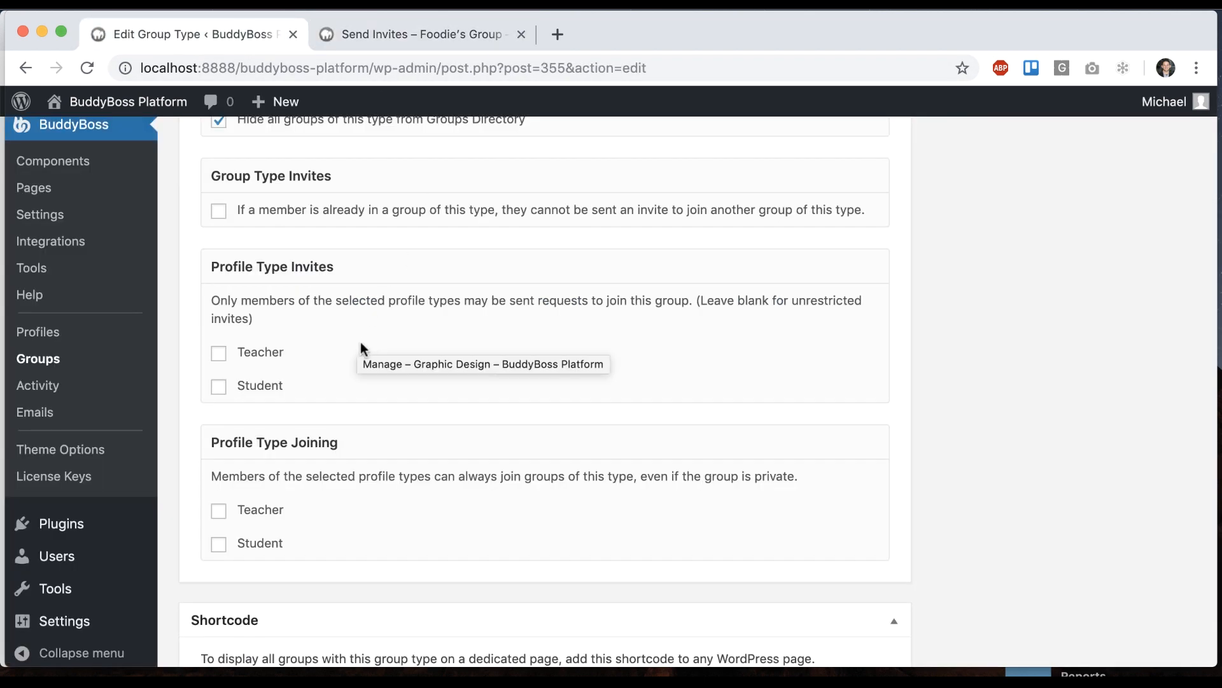
pyautogui.scroll(5, 947, 251)
pyautogui.scroll(15, 948, 245)
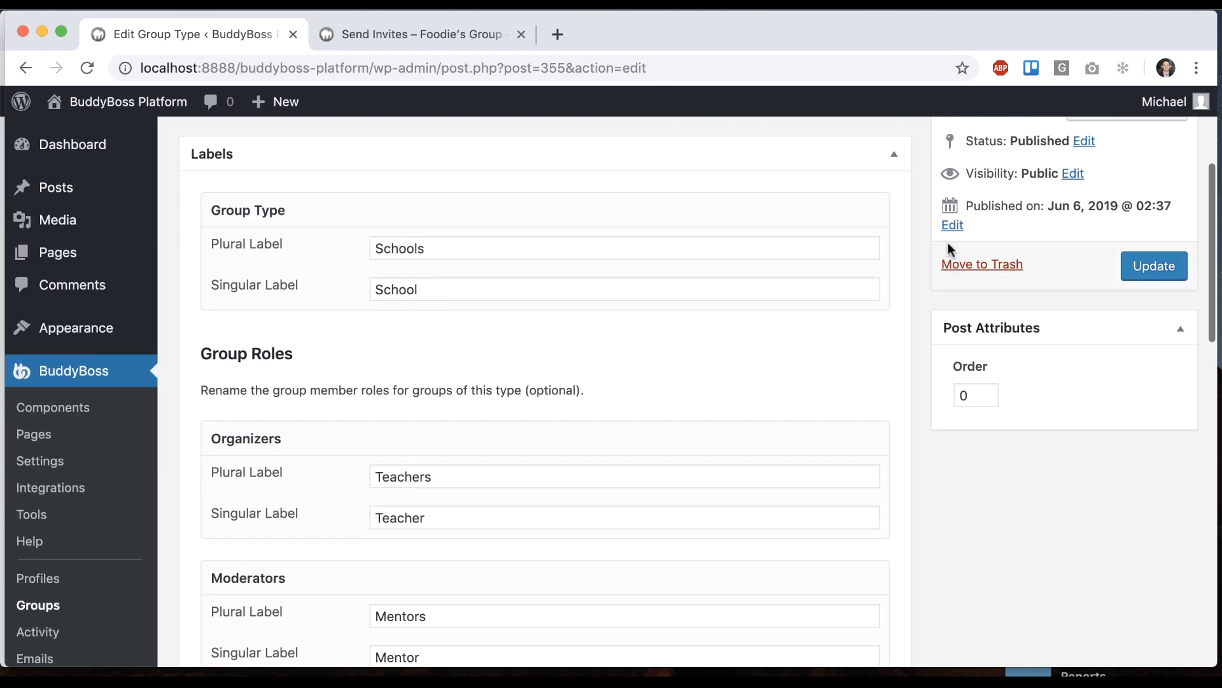
# Scroll to the School type's shortcode [group type="school682"] and open Profiles in a new tab
pyautogui.scroll(-15, 399, 363)
pyautogui.scroll(-5, 401, 364)
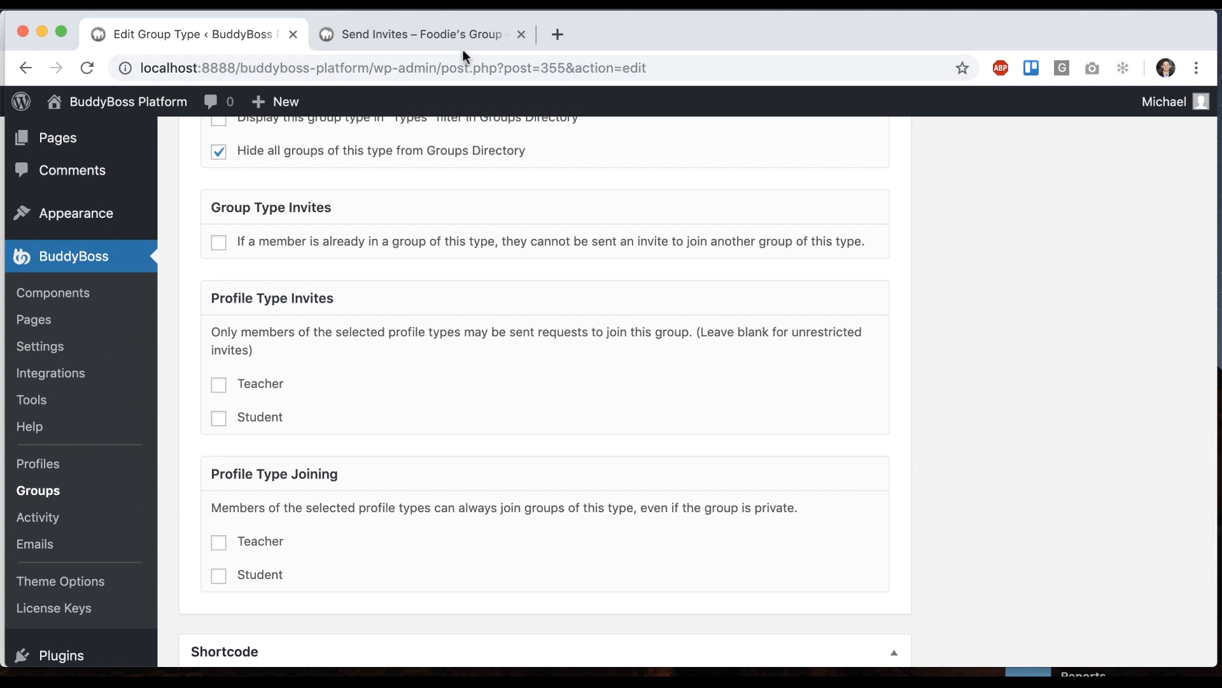
pyautogui.scroll(-1, 381, 264)
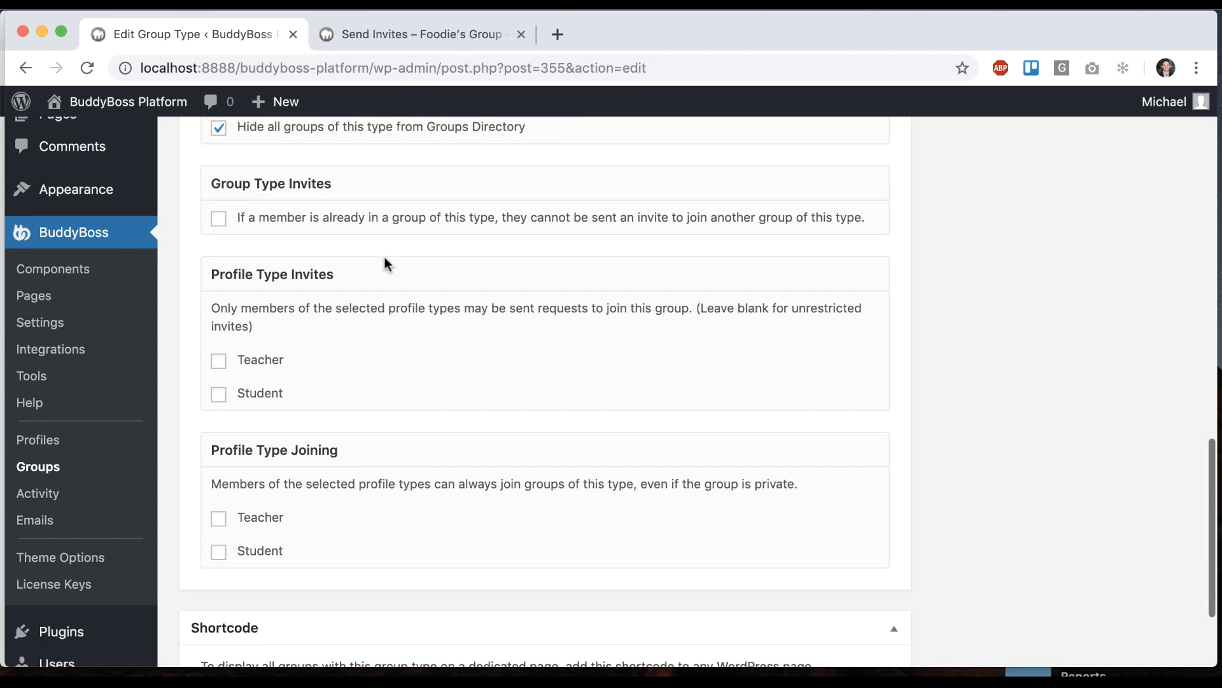
pyautogui.scroll(-2, 412, 276)
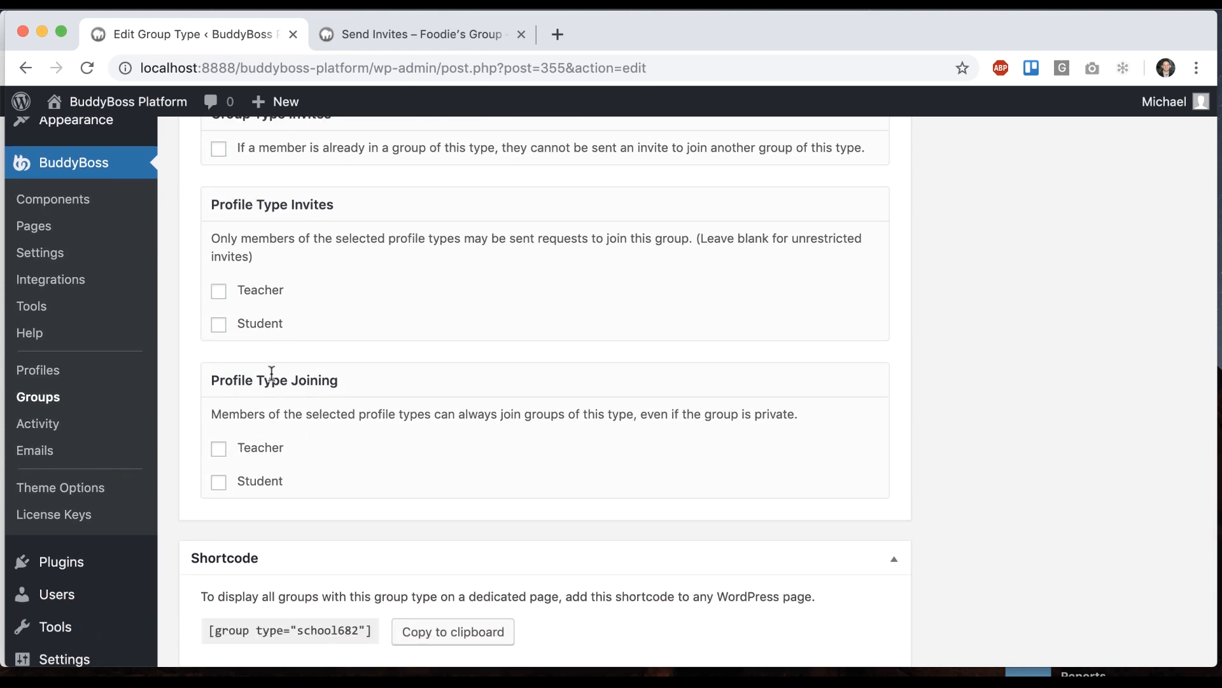
pyautogui.keyDown('super'); pyautogui.click(90, 377); pyautogui.keyUp('super')
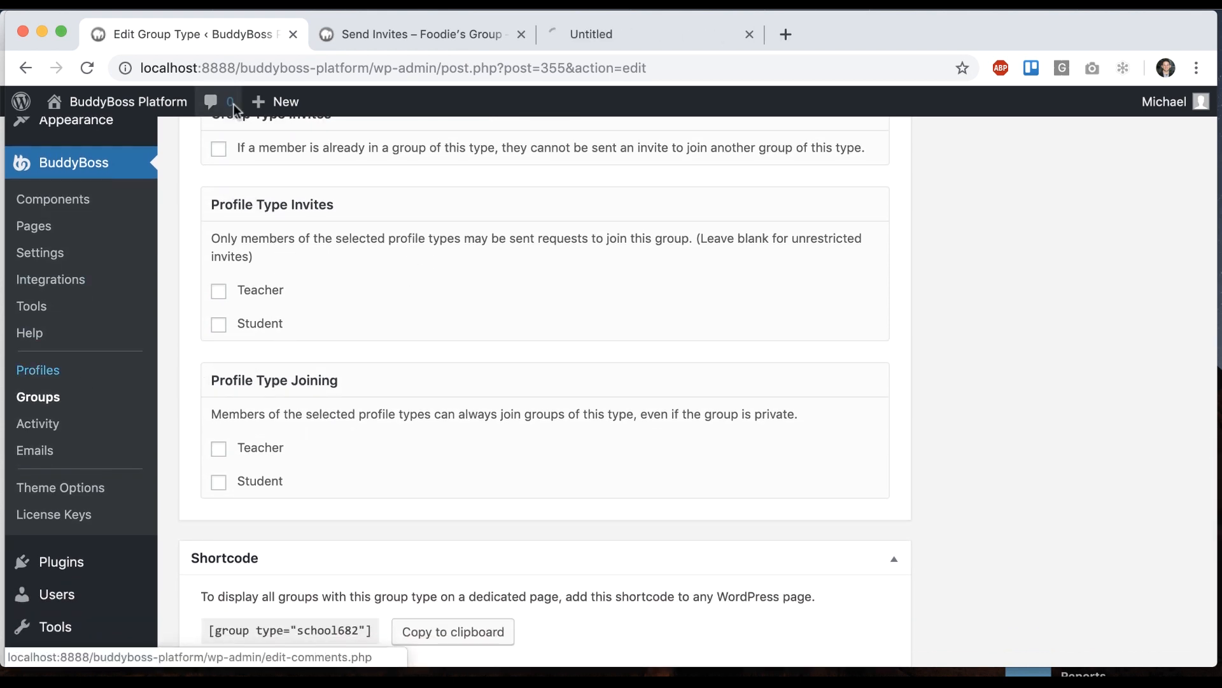
pyautogui.click(571, 37)
pyautogui.moveTo(572, 37); pyautogui.dragTo(436, 106)
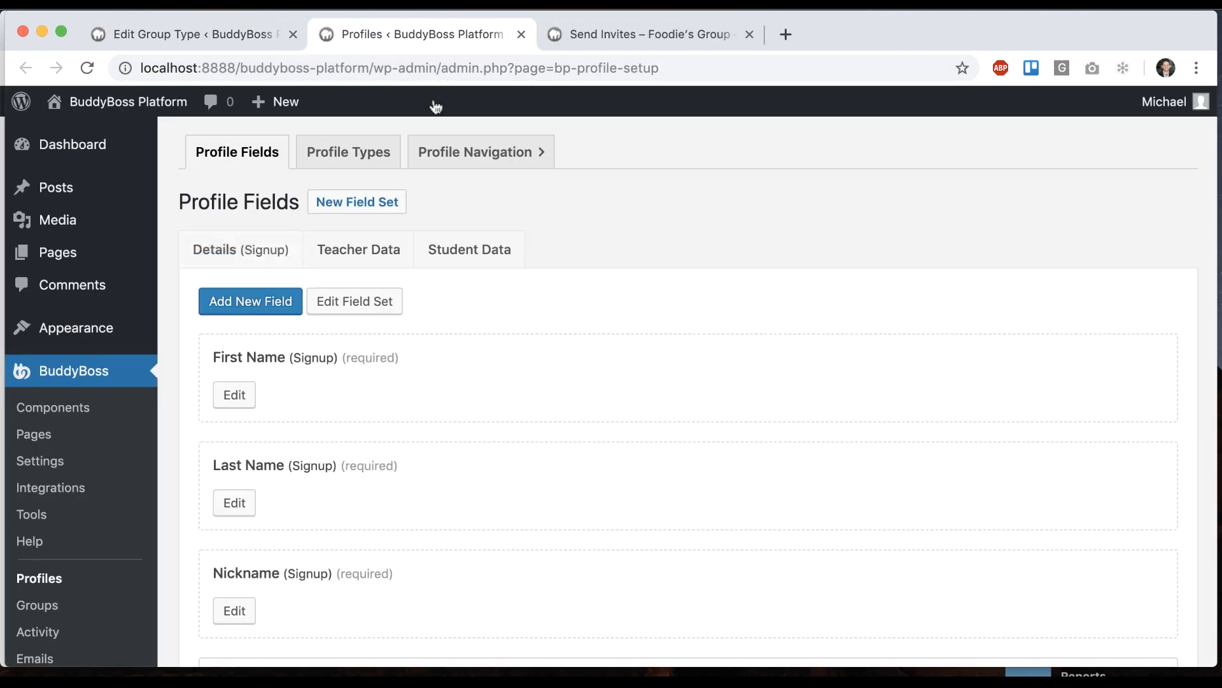
pyautogui.click(349, 151)
pyautogui.scroll(-1, 390, 449)
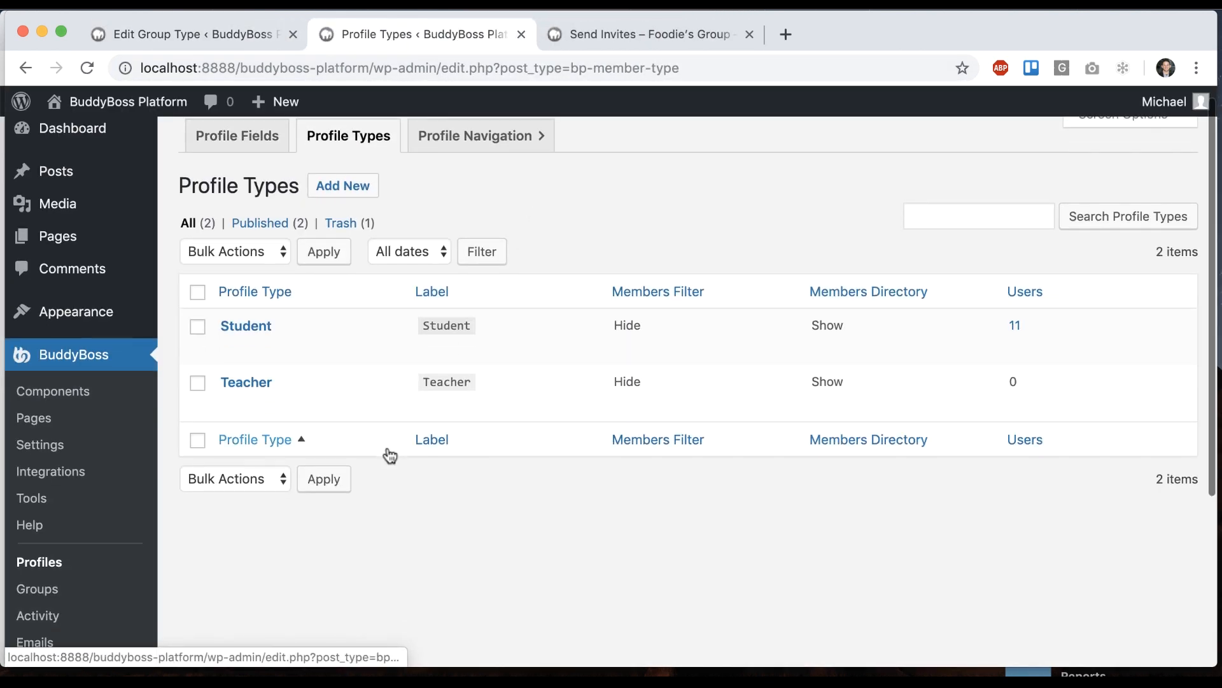
pyautogui.click(229, 35)
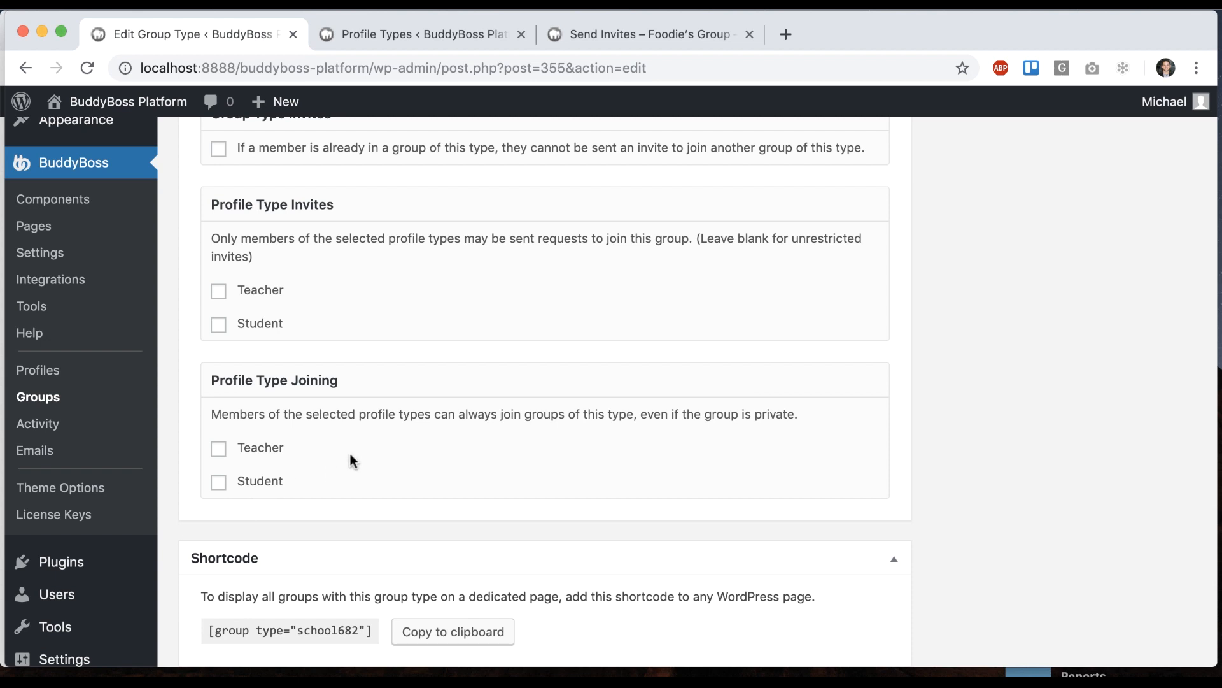
# Copy the School group type's shortcode [group type="school682"] and start a new page
pyautogui.scroll(-3, 350, 454)
pyautogui.click(433, 550)
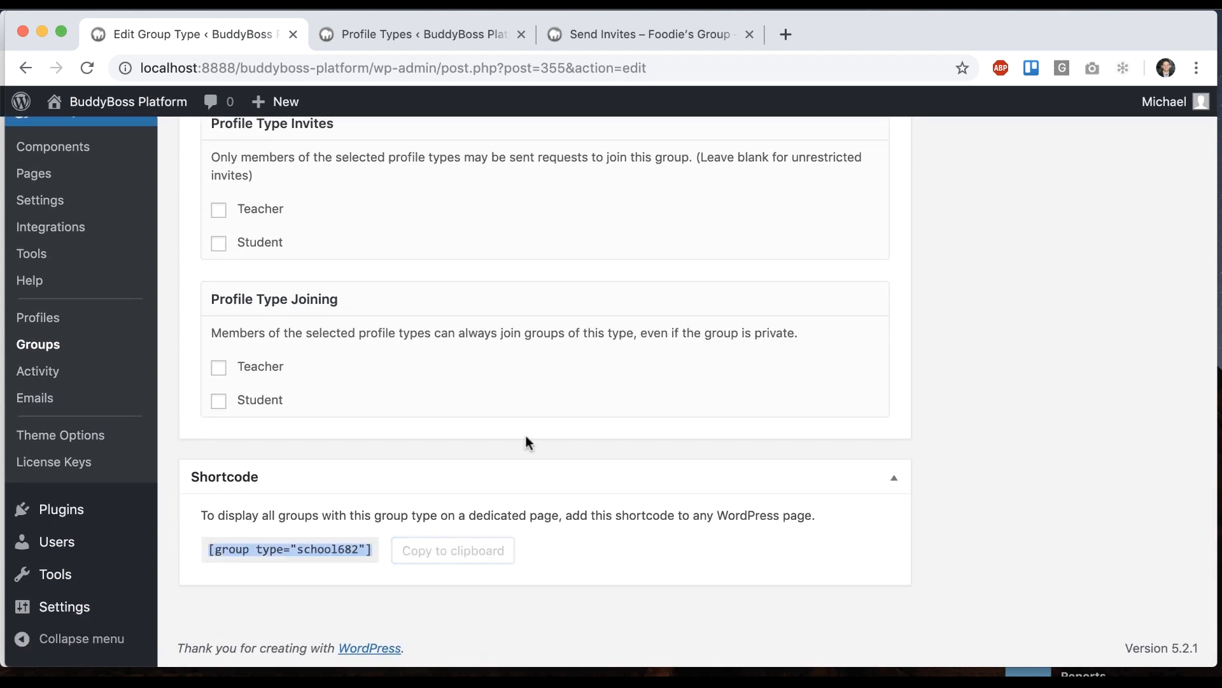
pyautogui.scroll(10, 536, 436)
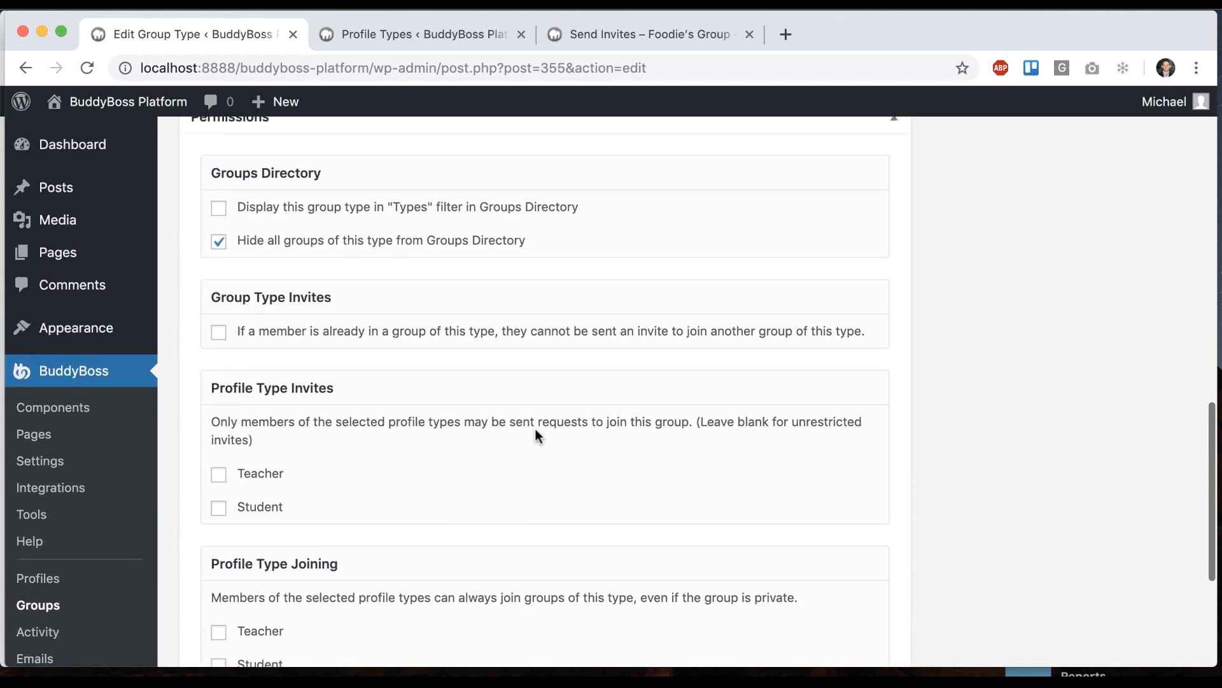
pyautogui.keyDown('super'); pyautogui.click(58, 252); pyautogui.keyUp('super')
pyautogui.moveTo(872, 35); pyautogui.dragTo(382, 21)
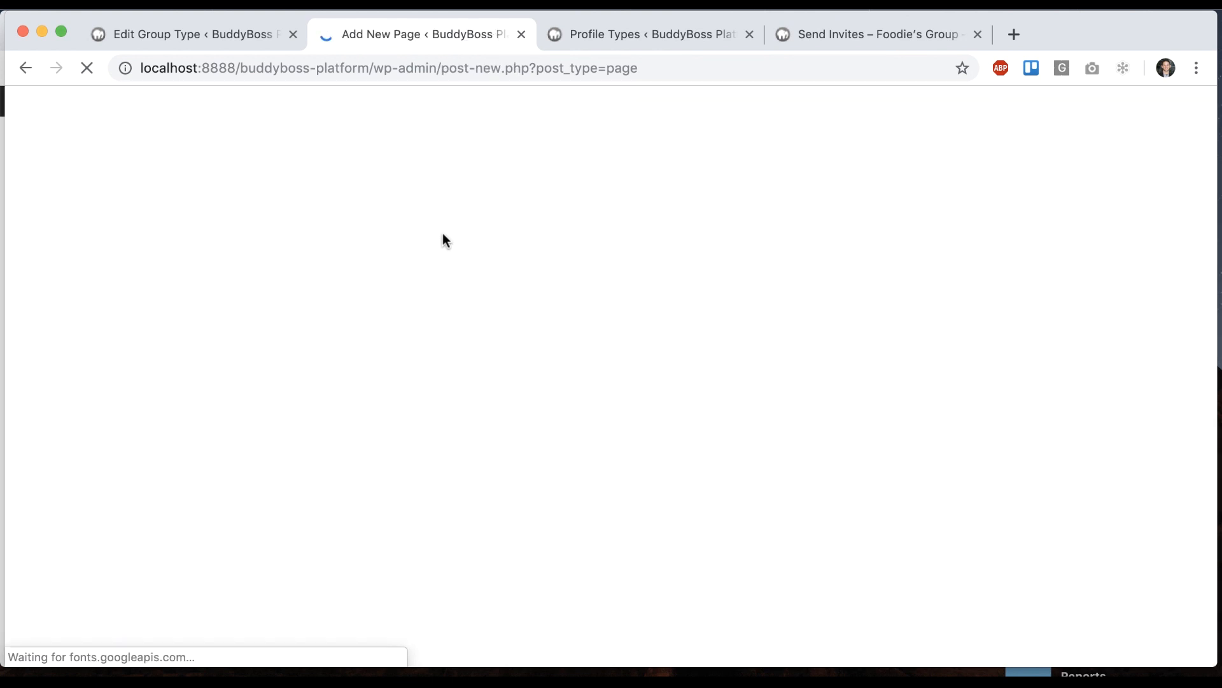
# Title the page 'School Groups' and paste the shortcode into a Shortcode block
pyautogui.write('Sc')
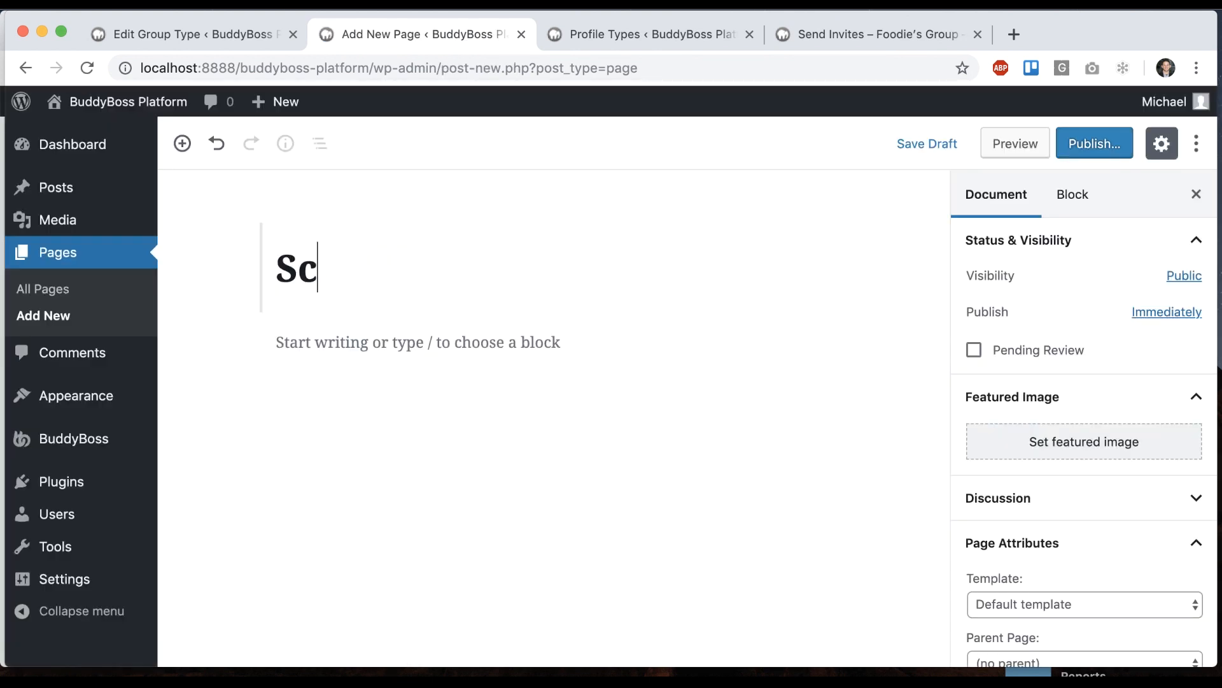
pyautogui.write('hool Groups')
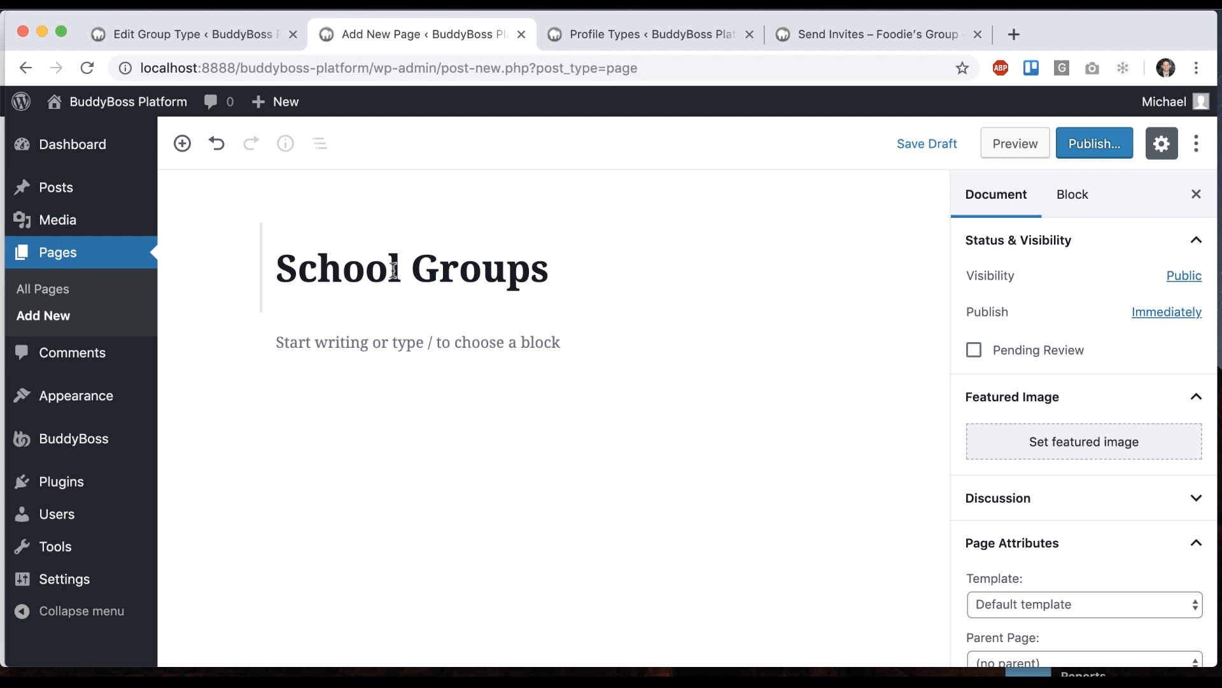
pyautogui.click(367, 347)
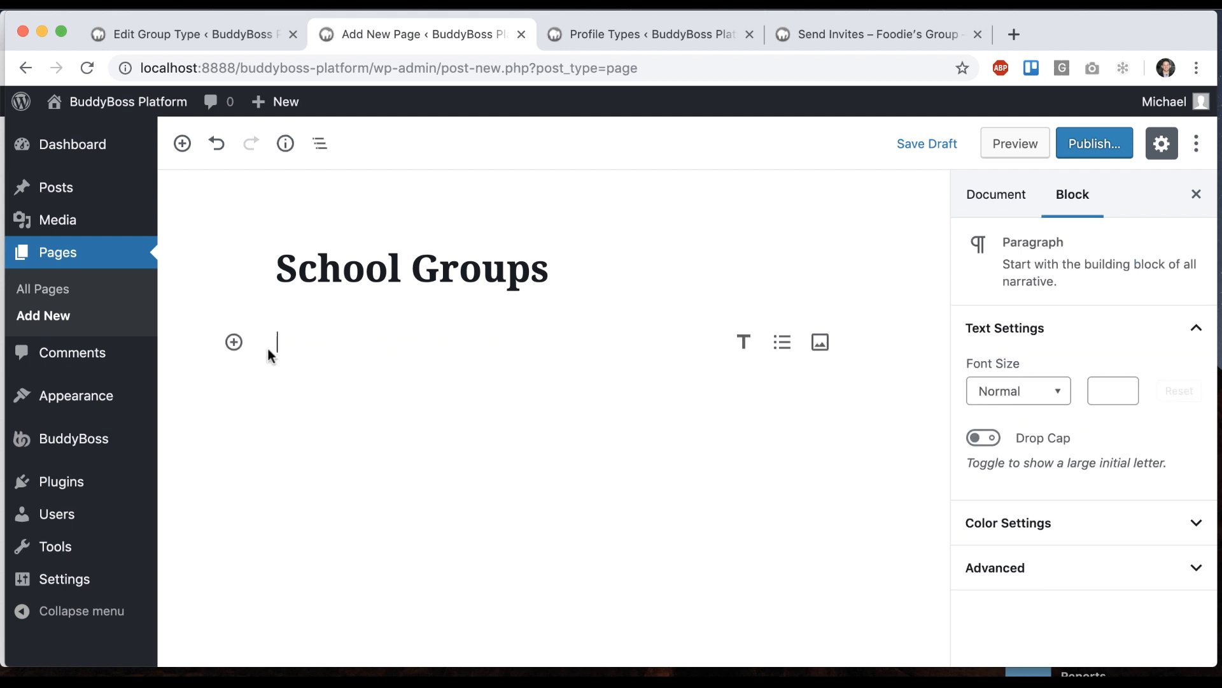
pyautogui.click(234, 341)
pyautogui.scroll(-1, 494, 548)
pyautogui.click(515, 547)
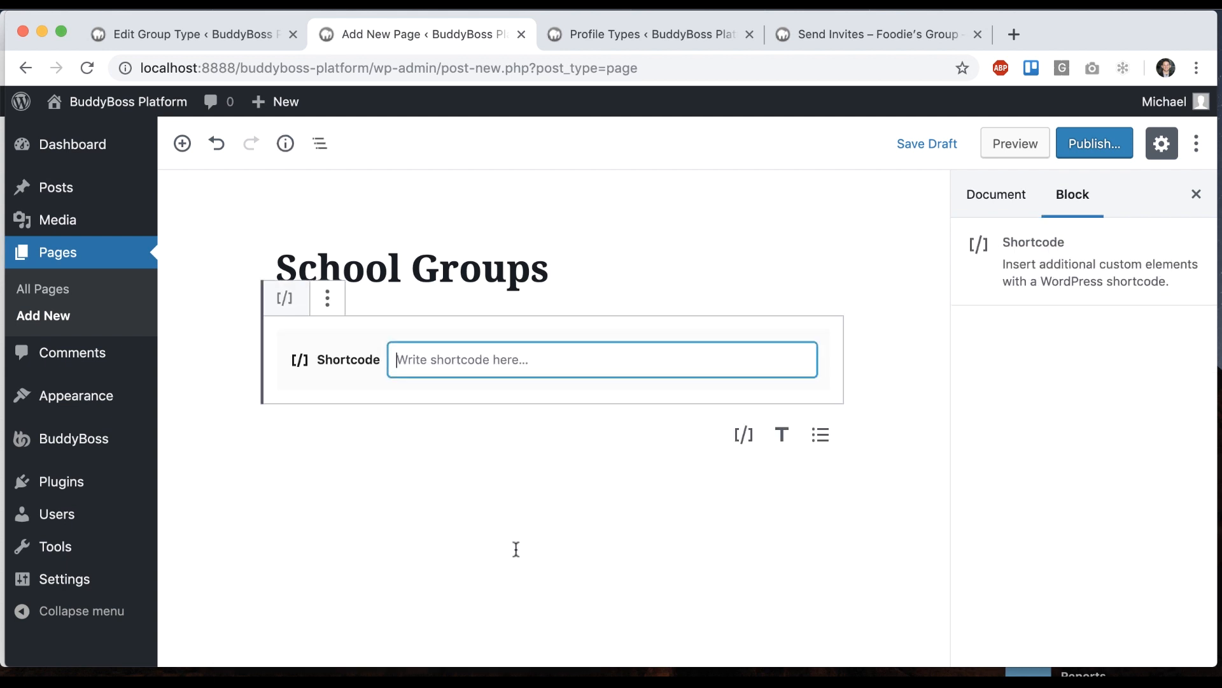
pyautogui.press('super+v')
pyautogui.click(582, 477)
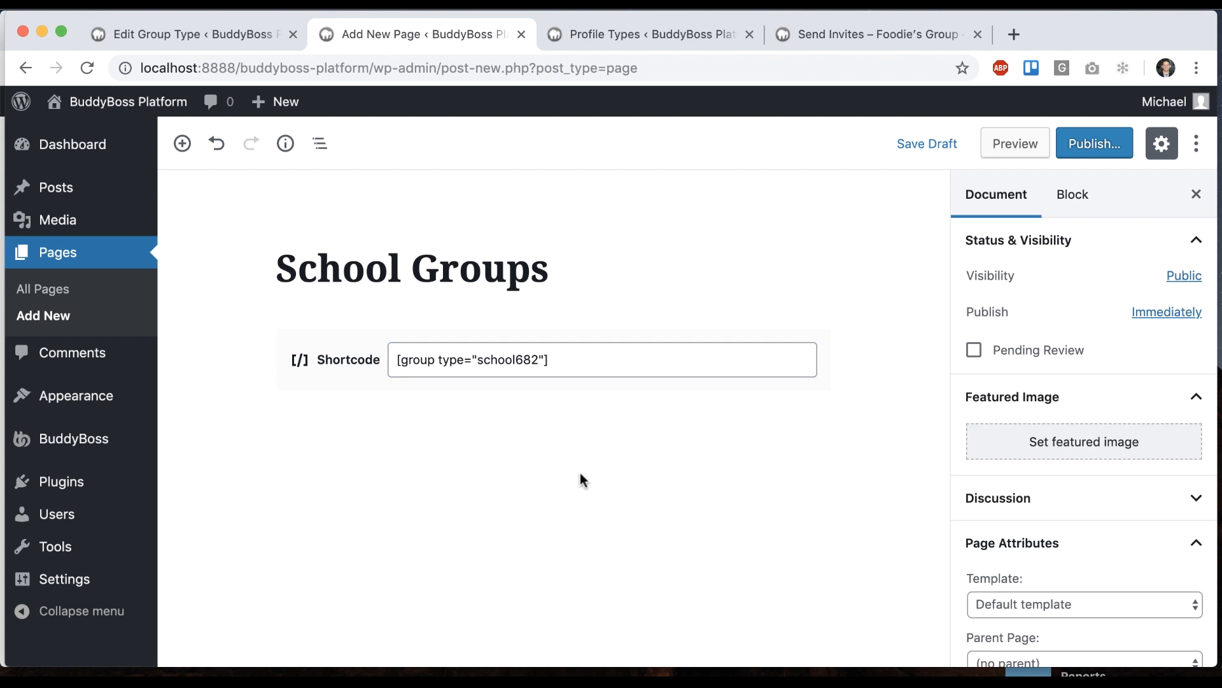
# Publish the School Groups page and go to the live page
pyautogui.click(1096, 149)
pyautogui.click(1100, 153)
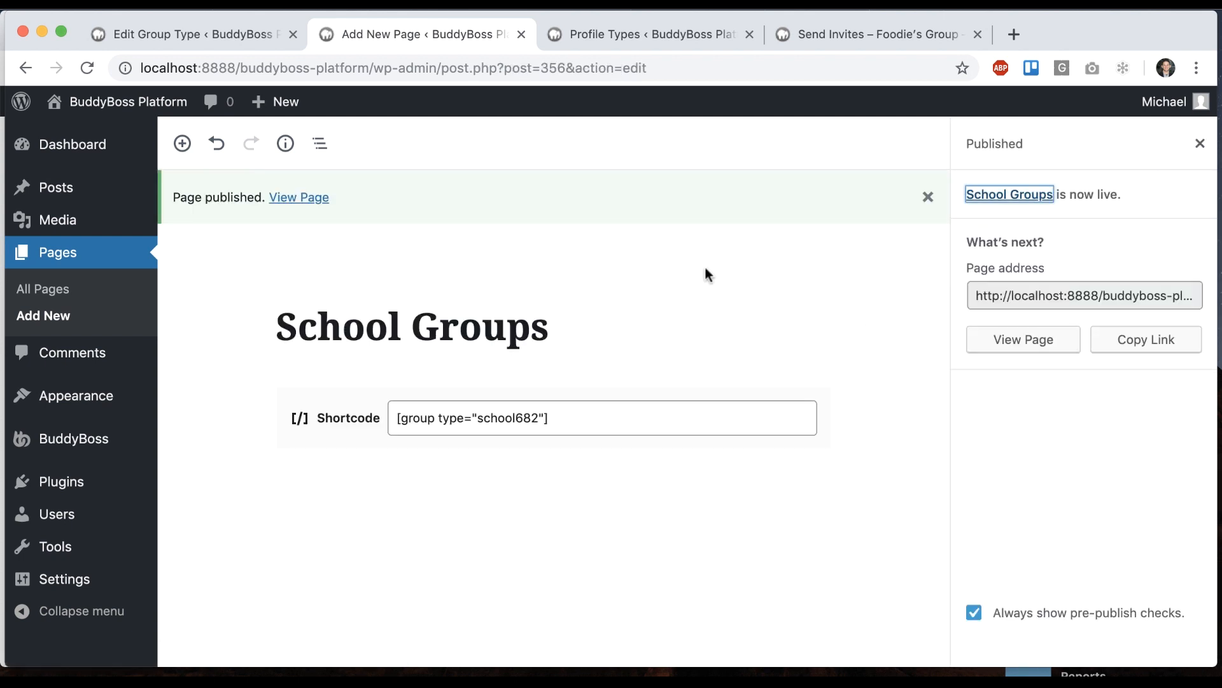
pyautogui.click(300, 197)
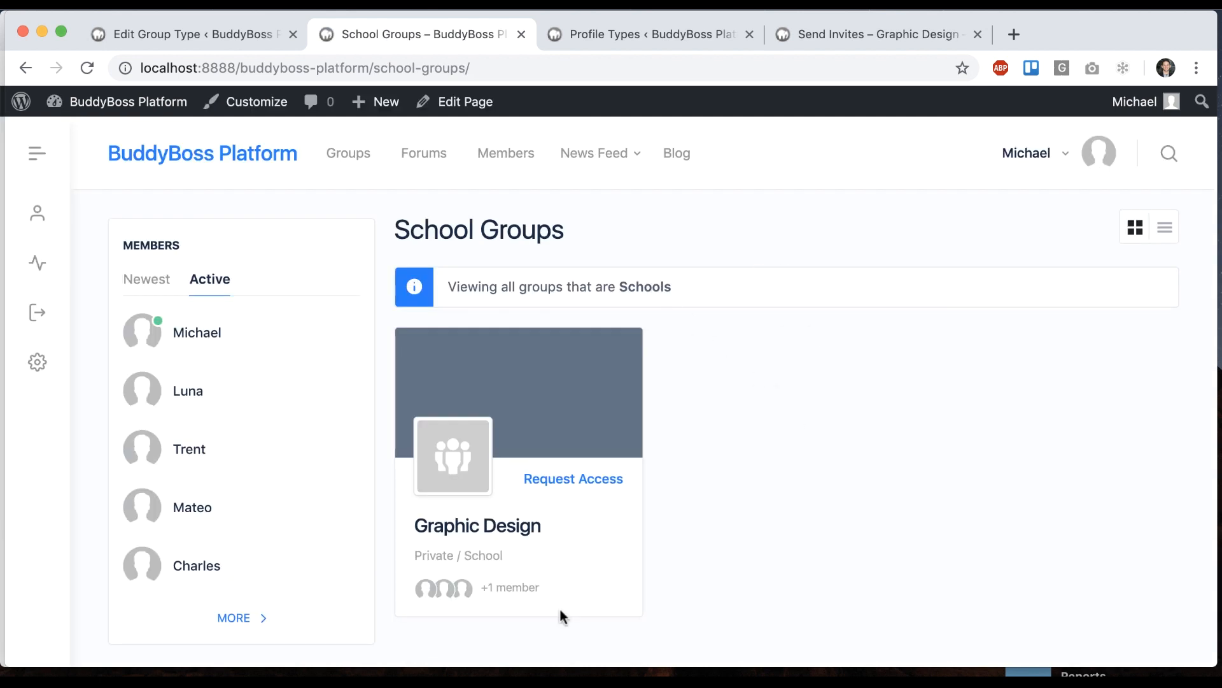
# Switch the Graphic Design group listing to list layout, then back to the grid
pyautogui.click(1166, 228)
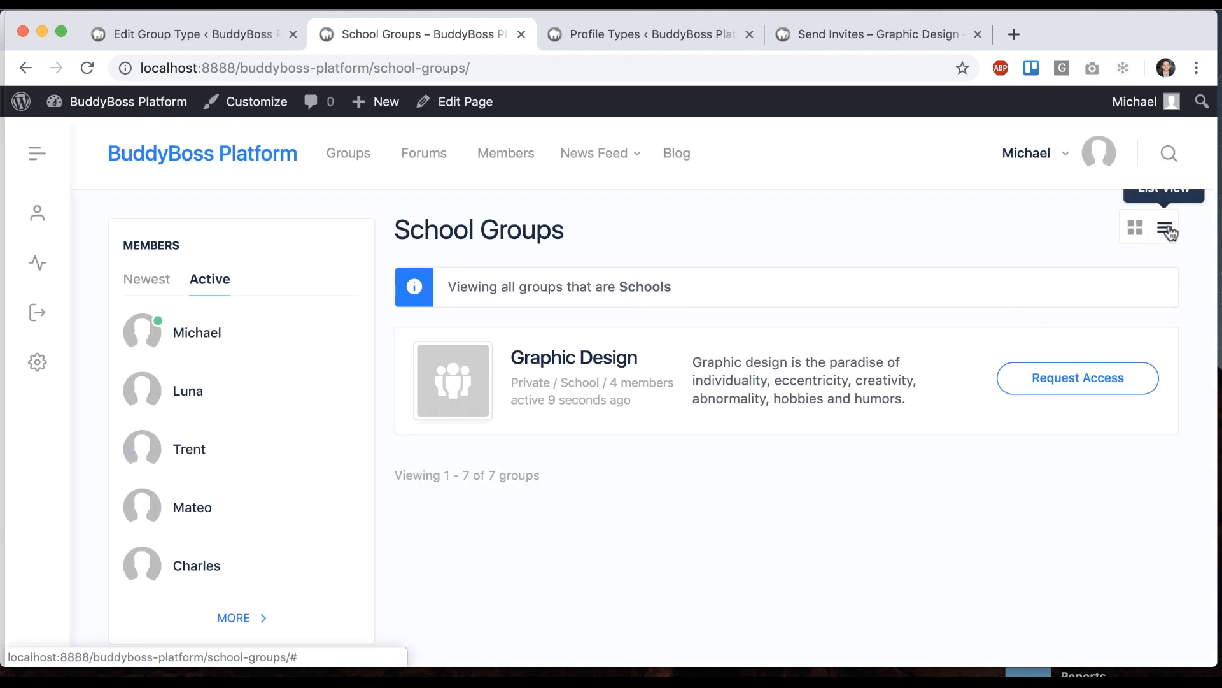
pyautogui.click(1135, 228)
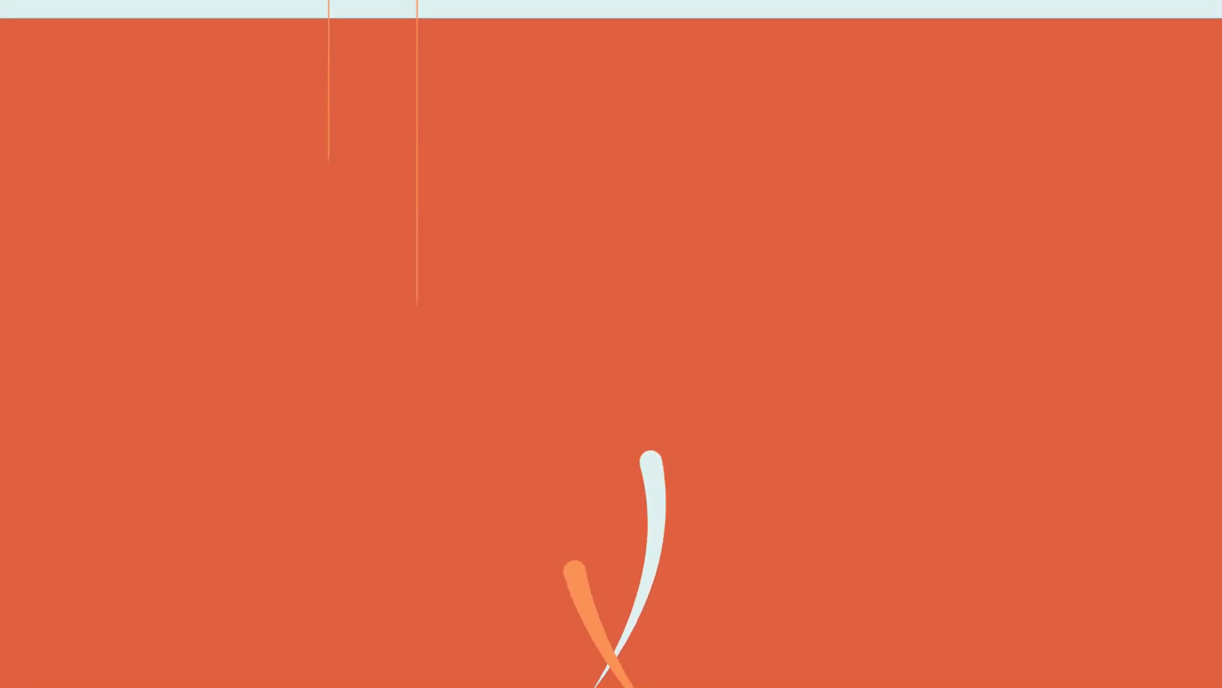